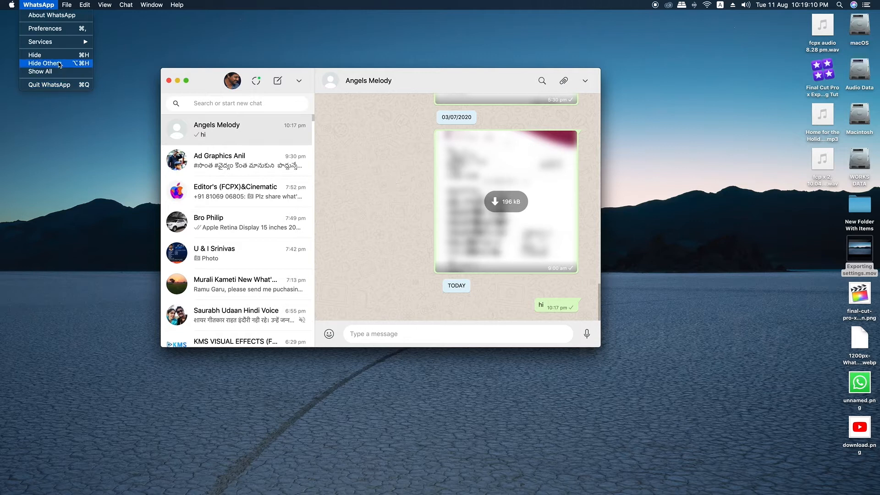
- Hide the other applications' windows and launch Final Cut Pro
{"action": "left_click", "coordinate": [59, 64]}
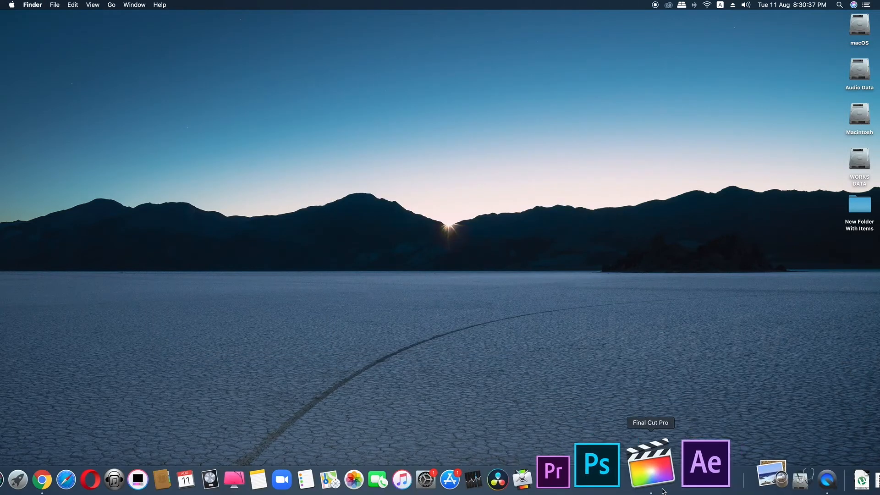
{"action": "left_click", "coordinate": [655, 490]}
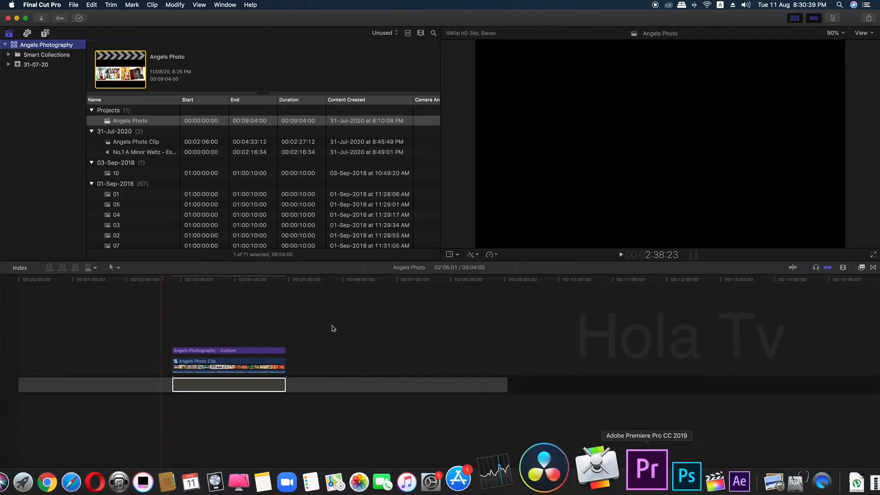
{"action": "mouse_move", "coordinate": [576, 492]}
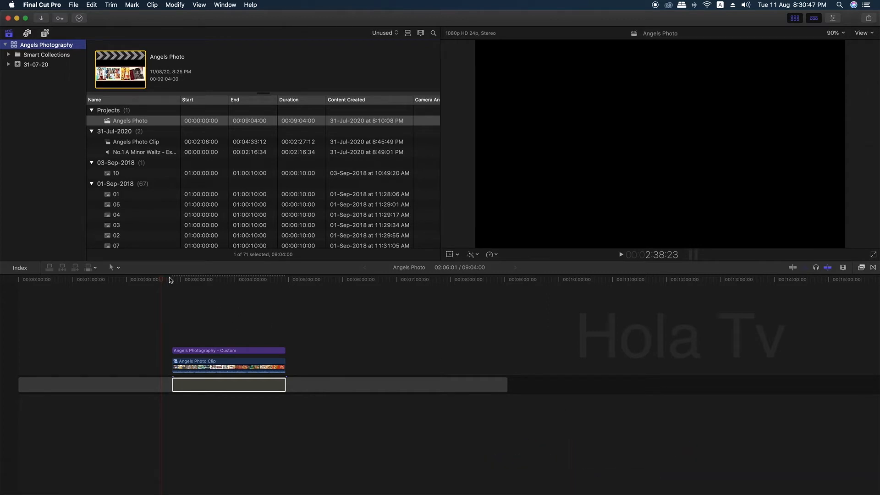
- Move the timeline playhead to the clip's start and hide Final Cut Pro
{"action": "left_click_drag", "start_coordinate": [165, 279], "coordinate": [159, 282]}
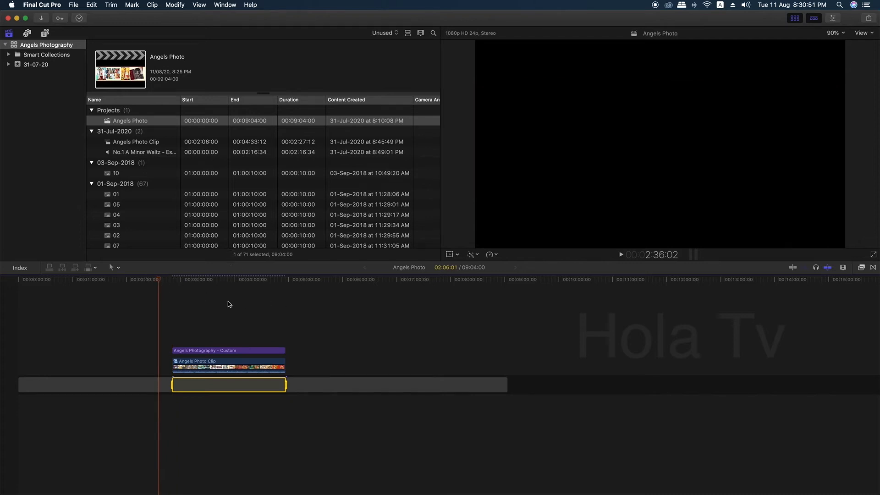
{"action": "left_click", "coordinate": [45, 6]}
{"action": "left_click", "coordinate": [44, 6]}
{"action": "left_click", "coordinate": [42, 4]}
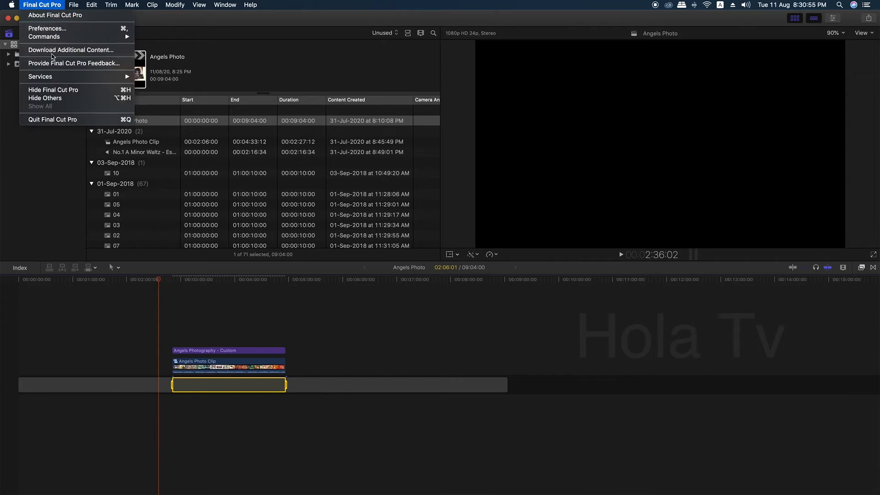
{"action": "left_click", "coordinate": [54, 91]}
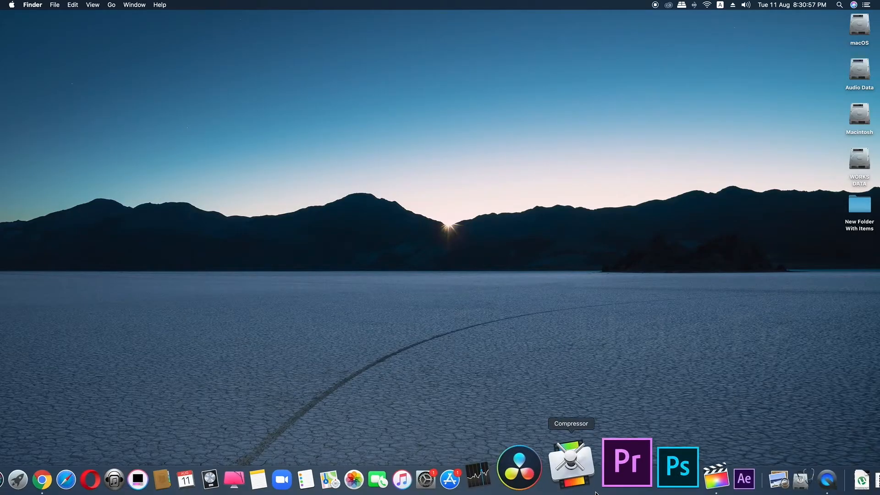
- Open Compressor and reposition its window on the desktop
{"action": "left_click", "coordinate": [592, 484]}
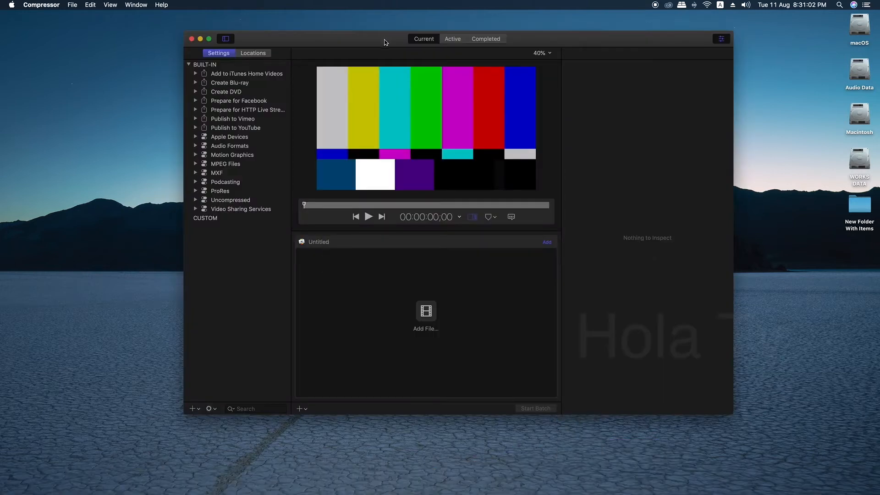
{"action": "left_click_drag", "start_coordinate": [384, 39], "coordinate": [277, 44]}
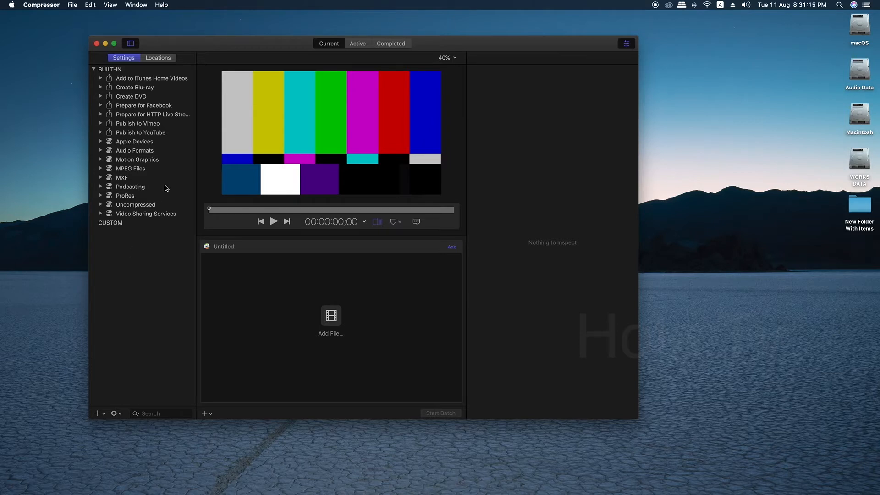
{"action": "mouse_move", "coordinate": [263, 44]}
{"action": "left_mouse_down"}
{"action": "mouse_move", "coordinate": [241, 69]}
{"action": "mouse_move", "coordinate": [228, 43]}
{"action": "mouse_move", "coordinate": [273, 49]}
{"action": "left_mouse_up"}
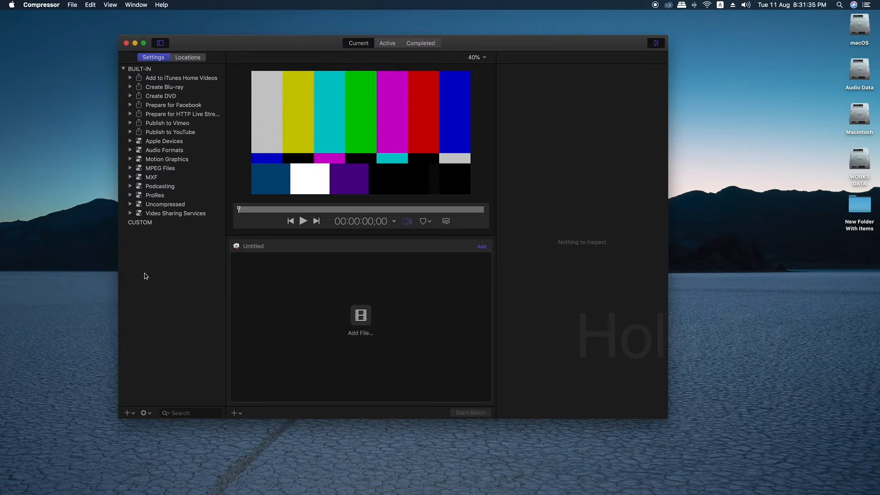
- Create a new custom MPEG-4 setting named "MPEG-4 Full Quality"
{"action": "left_click", "coordinate": [128, 414]}
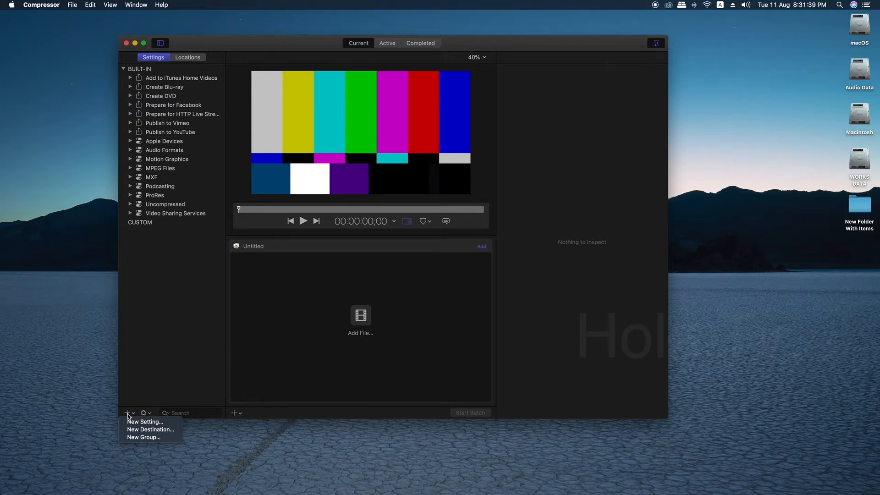
{"action": "left_click", "coordinate": [152, 422]}
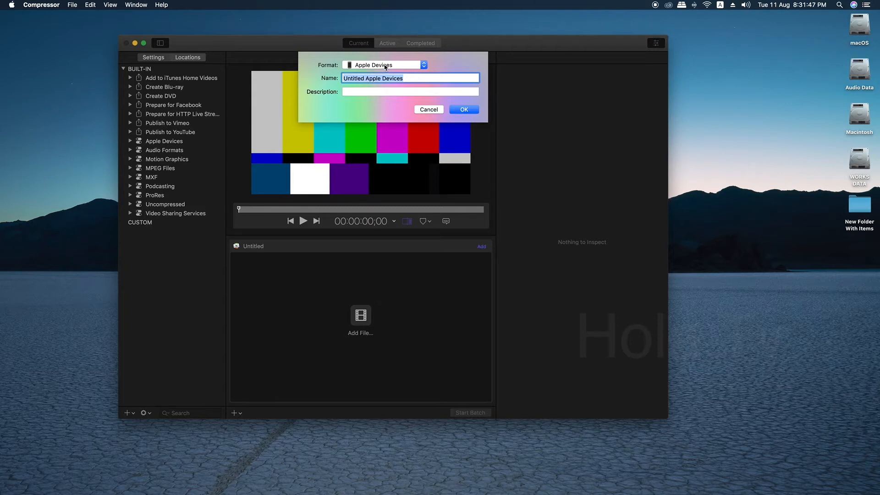
{"action": "left_click", "coordinate": [361, 66]}
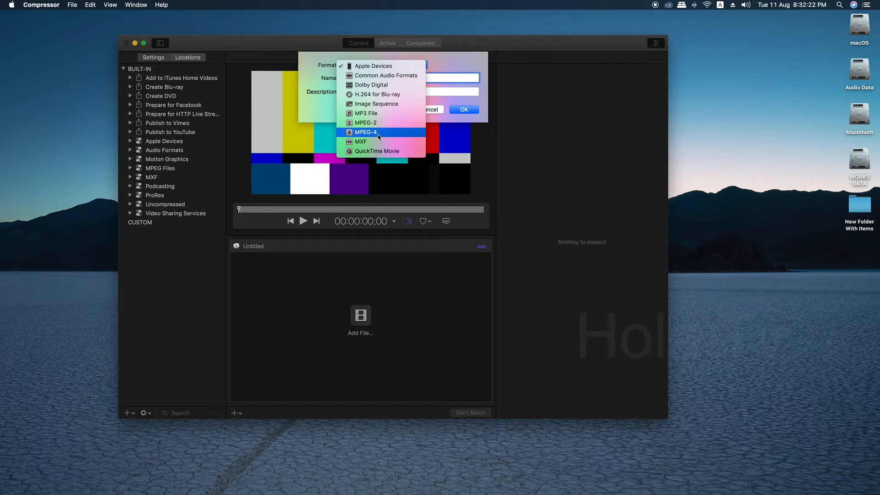
{"action": "left_click", "coordinate": [376, 133]}
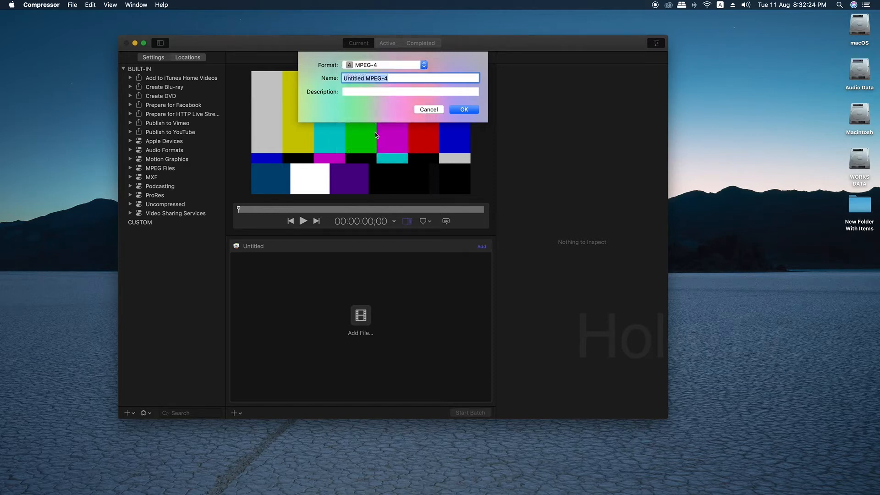
{"action": "left_click_drag", "start_coordinate": [392, 80], "coordinate": [321, 78]}
{"action": "left_click", "coordinate": [406, 79]}
{"action": "left_click_drag", "start_coordinate": [366, 79], "coordinate": [292, 78]}
{"action": "key", "text": "BackSpace"}
{"action": "key", "text": "super+Right"}
{"action": "type", "text": "Full Quality"}
{"action": "left_click", "coordinate": [464, 109]}
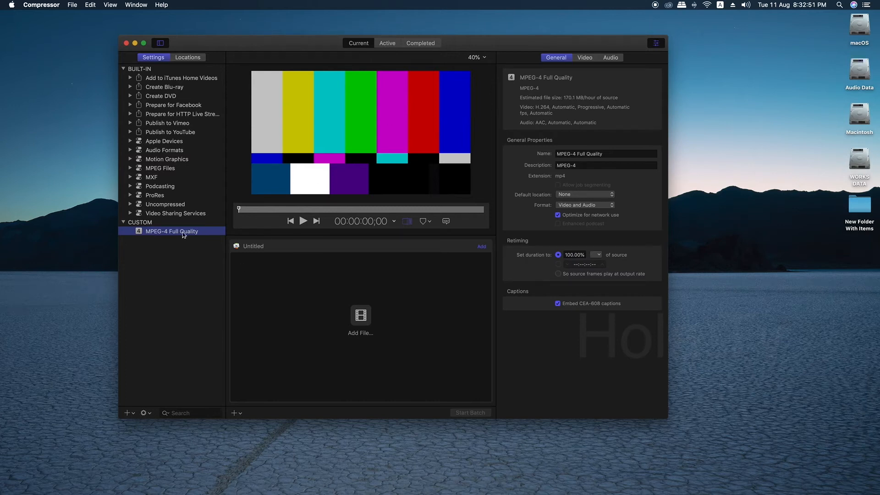
- Set the Full Quality setting's video frame size to Up to 1920 x 1080 and frame rate to 25
{"action": "left_click", "coordinate": [584, 58]}
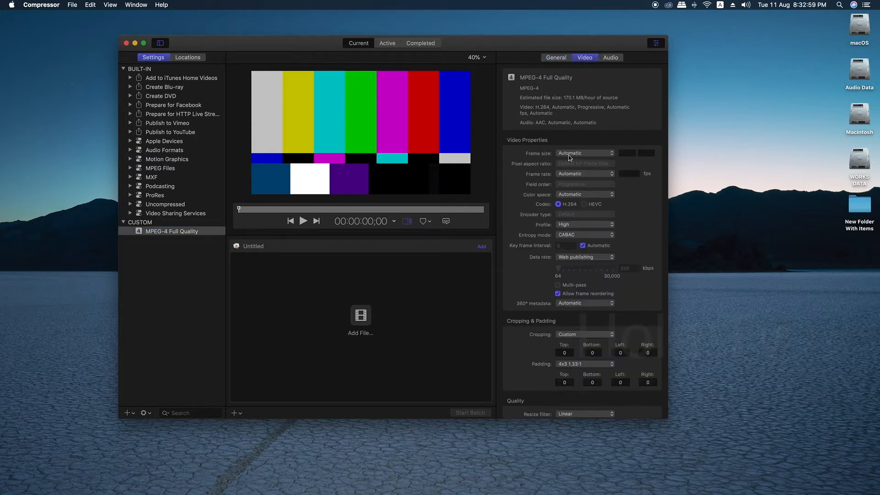
{"action": "left_click", "coordinate": [559, 155]}
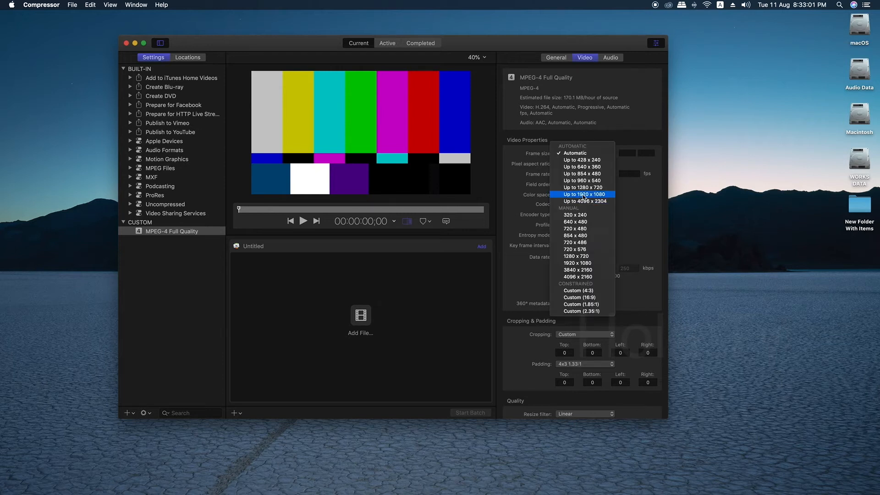
{"action": "left_click", "coordinate": [584, 196]}
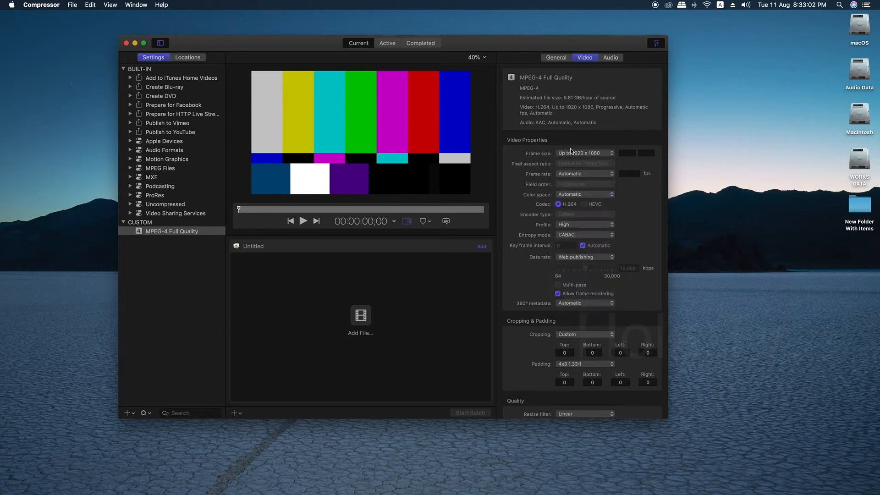
{"action": "left_click", "coordinate": [572, 175]}
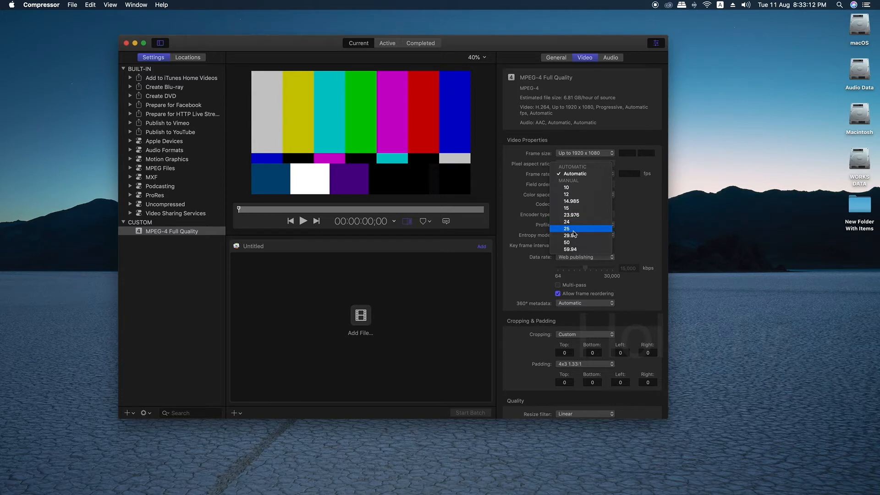
{"action": "left_click", "coordinate": [572, 229]}
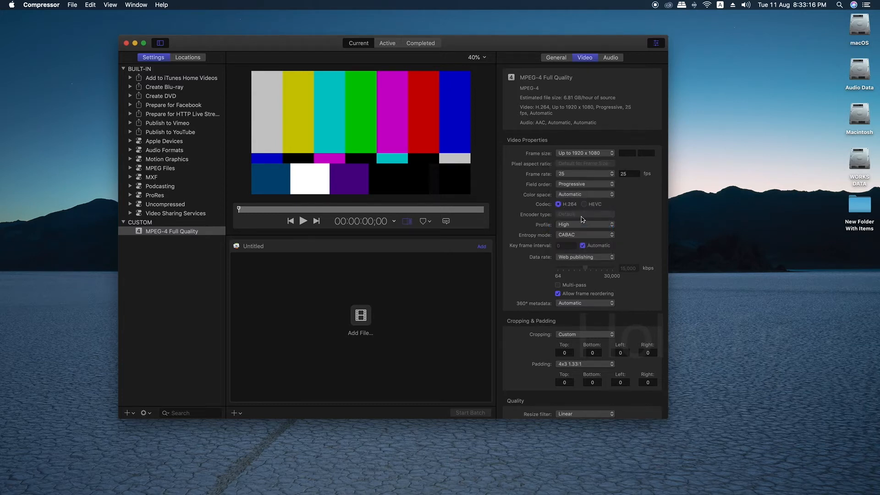
- Switch the video data rate to Custom and raise it to 30,000 kbps
{"action": "left_click", "coordinate": [566, 258]}
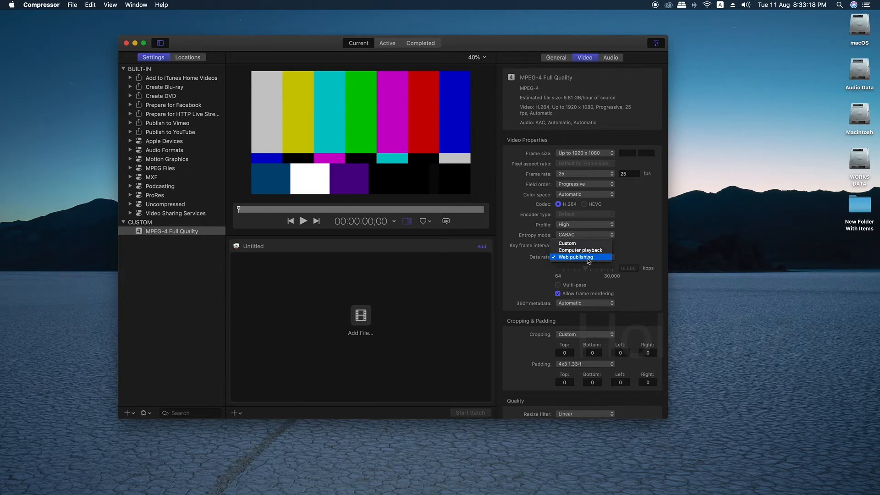
{"action": "left_click", "coordinate": [570, 243]}
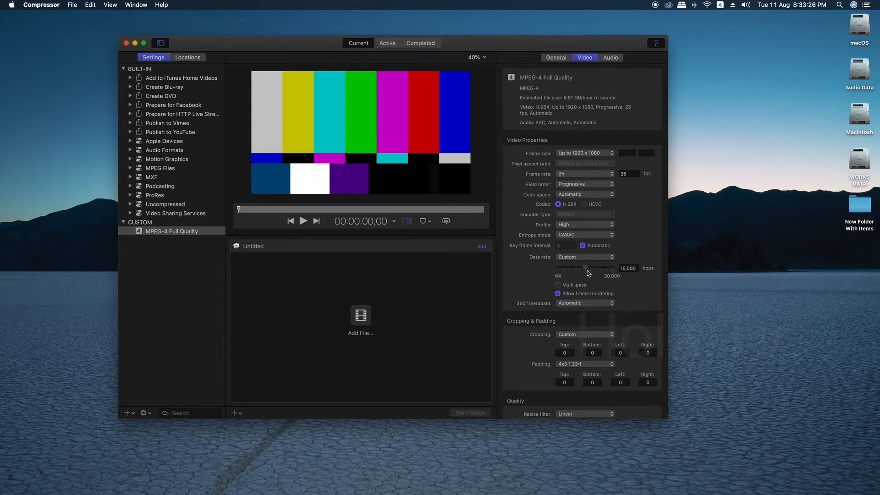
{"action": "left_click_drag", "start_coordinate": [585, 267], "coordinate": [629, 270]}
- Set the audio bit rate to 320 kbps
{"action": "left_click", "coordinate": [610, 57]}
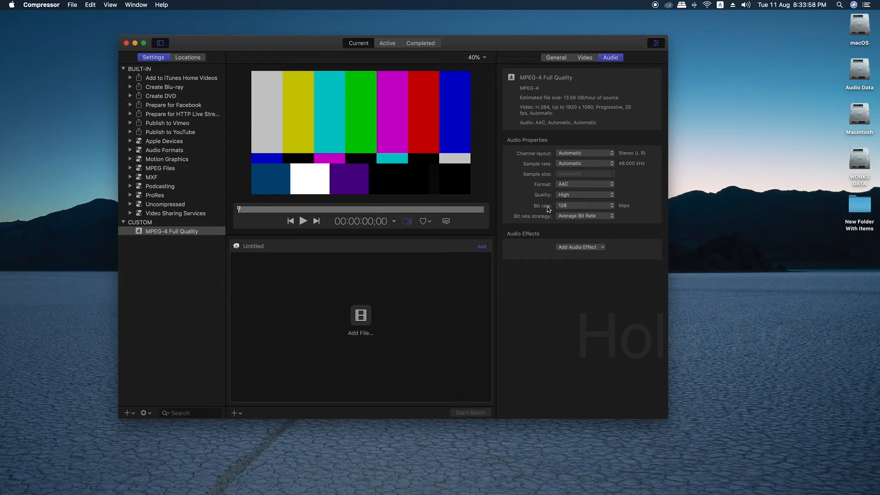
{"action": "left_click", "coordinate": [564, 206]}
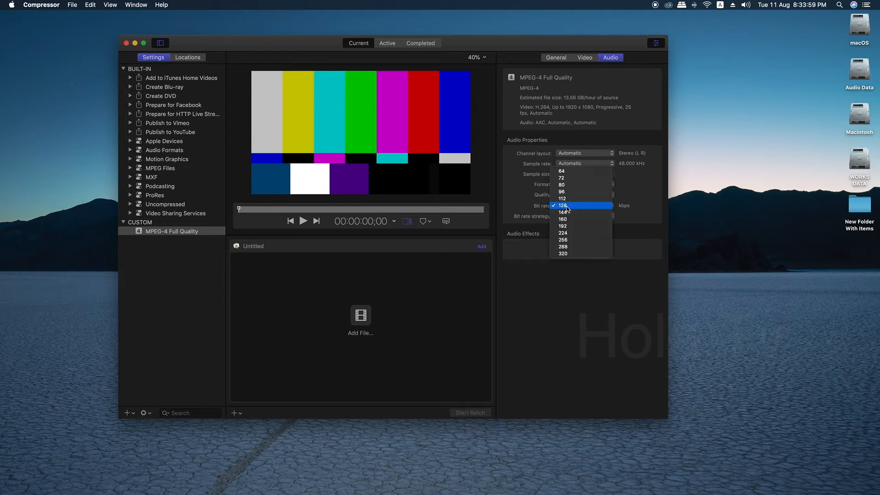
{"action": "left_click", "coordinate": [566, 254]}
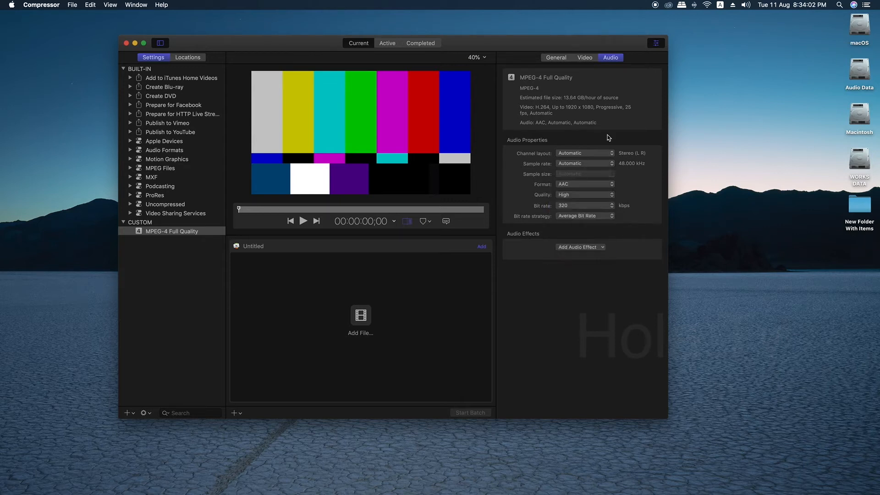
- Review the Full Quality setting's video properties in the custom settings list
{"action": "left_click", "coordinate": [585, 57]}
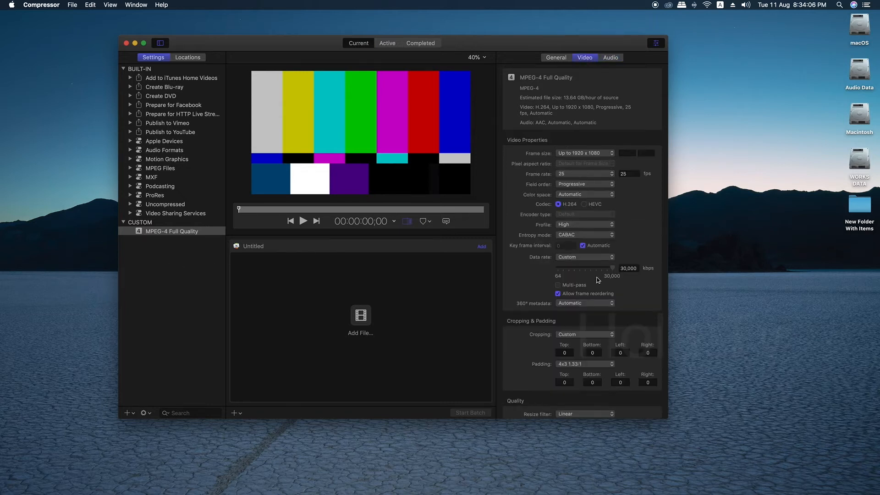
{"action": "left_click", "coordinate": [171, 247]}
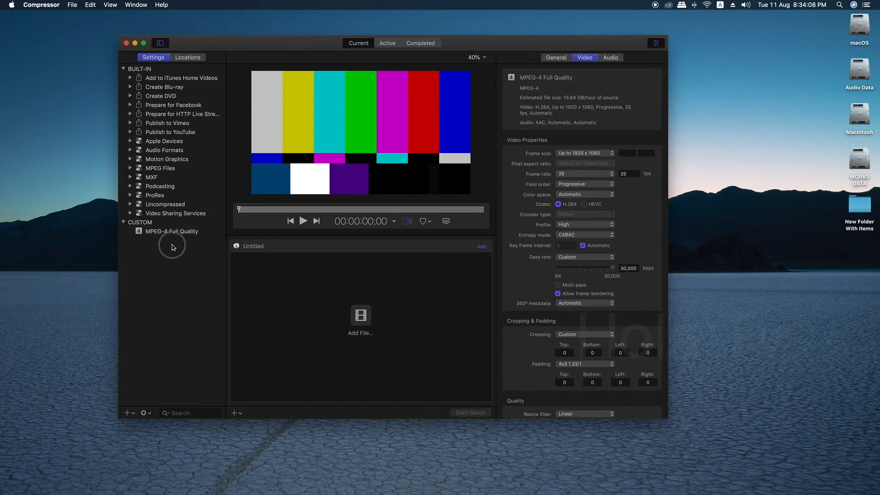
{"action": "left_click", "coordinate": [174, 232]}
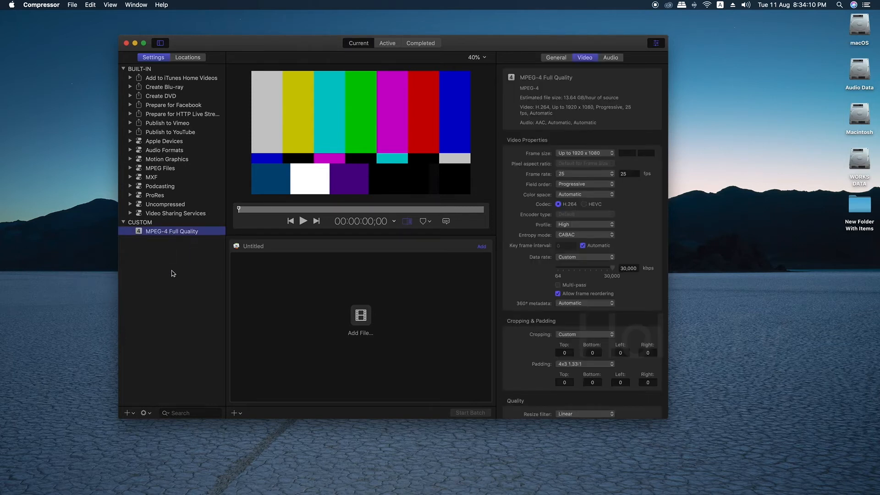
{"action": "left_click", "coordinate": [167, 267]}
- Create a second custom MPEG-4 setting named "MPEG-4 Half Quality"
{"action": "left_click", "coordinate": [127, 413]}
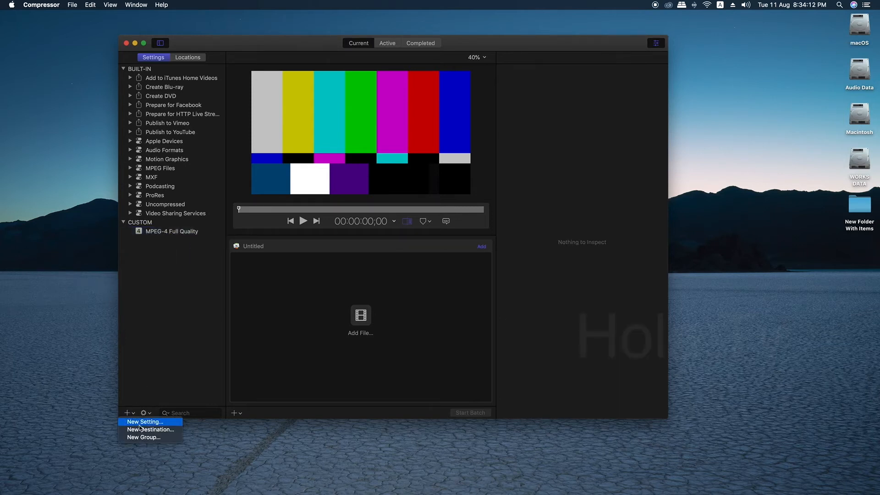
{"action": "left_click", "coordinate": [141, 418]}
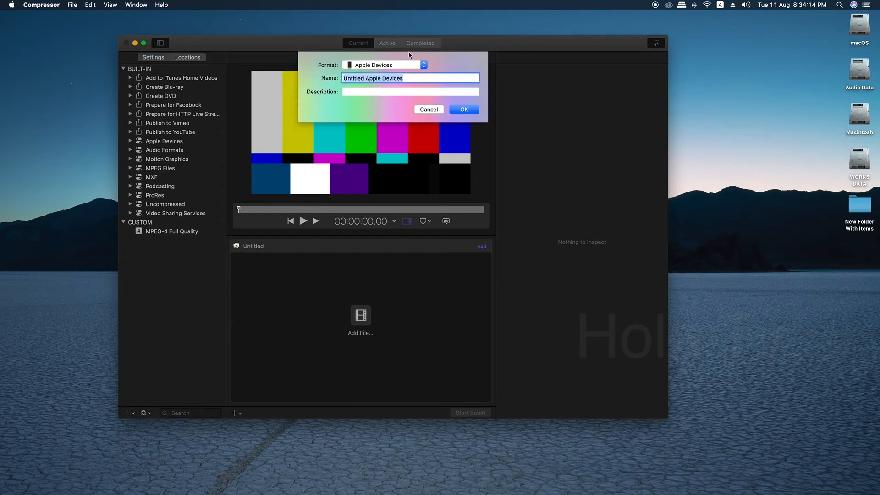
{"action": "left_click", "coordinate": [380, 65]}
{"action": "left_click", "coordinate": [366, 133]}
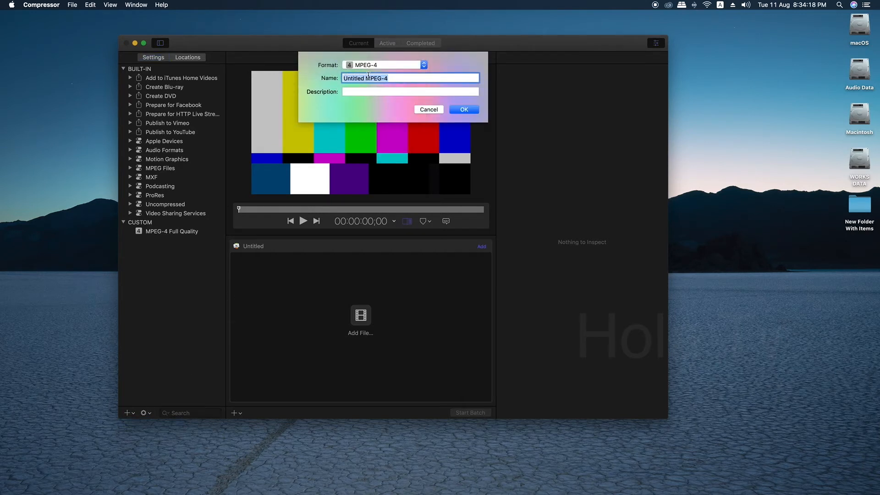
{"action": "left_click_drag", "start_coordinate": [366, 78], "coordinate": [324, 76]}
{"action": "key", "text": "BackSpace"}
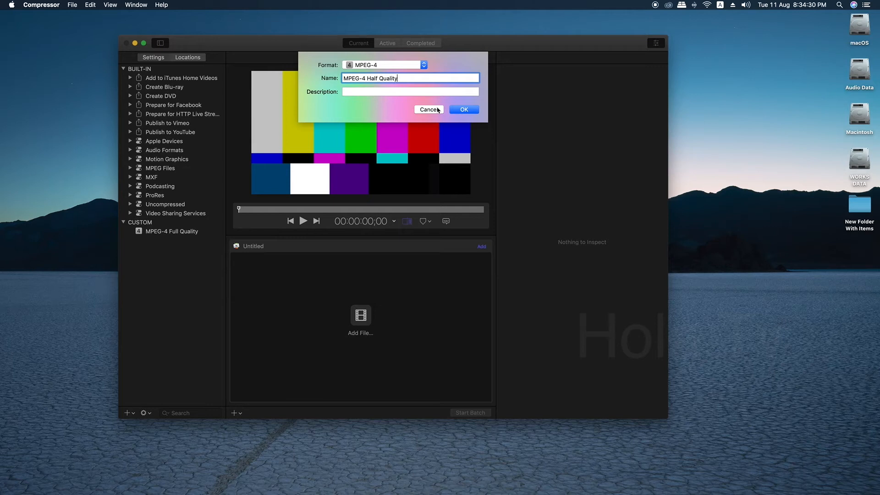
{"action": "left_click", "coordinate": [464, 110]}
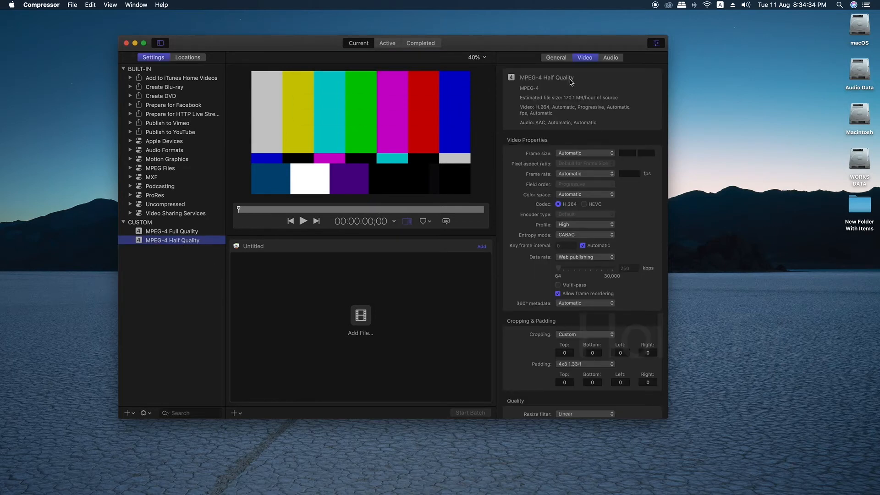
- Set the Half Quality setting's frame size to Up to 1920 x 1080 and its frame rate to 25 fps
{"action": "left_click", "coordinate": [577, 154]}
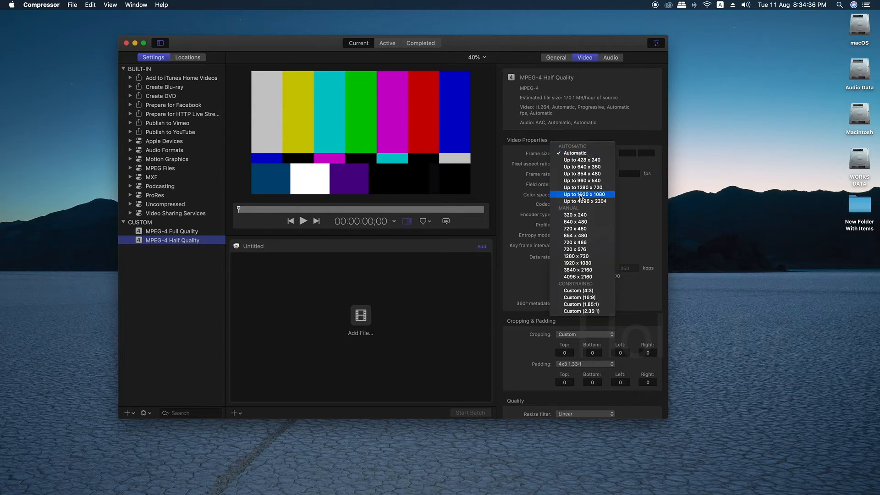
{"action": "left_click", "coordinate": [584, 197]}
{"action": "left_click", "coordinate": [575, 175]}
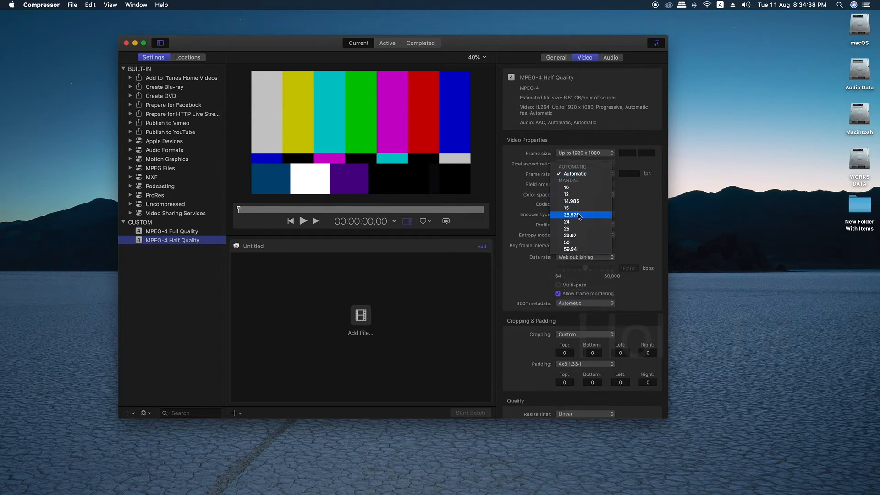
{"action": "left_click", "coordinate": [574, 228]}
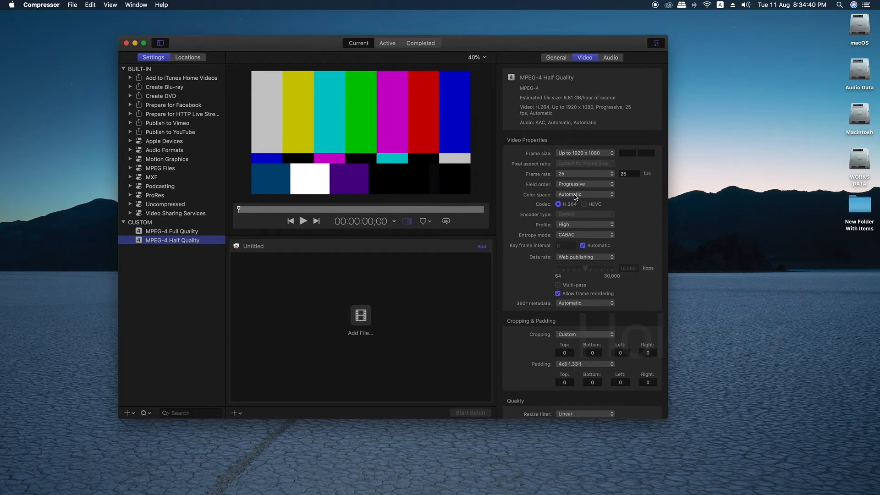
- Switch the video data rate to Custom and set the audio bit rate to 320 kbps
{"action": "left_click", "coordinate": [572, 257]}
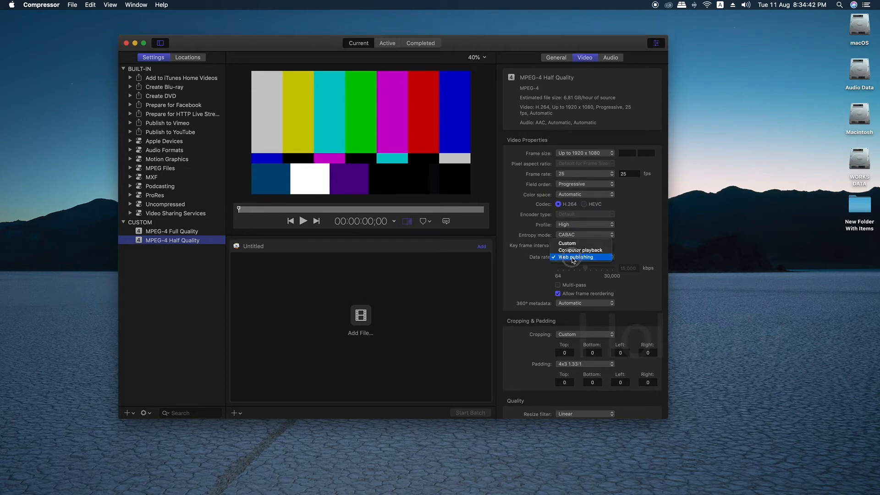
{"action": "key", "text": "Return"}
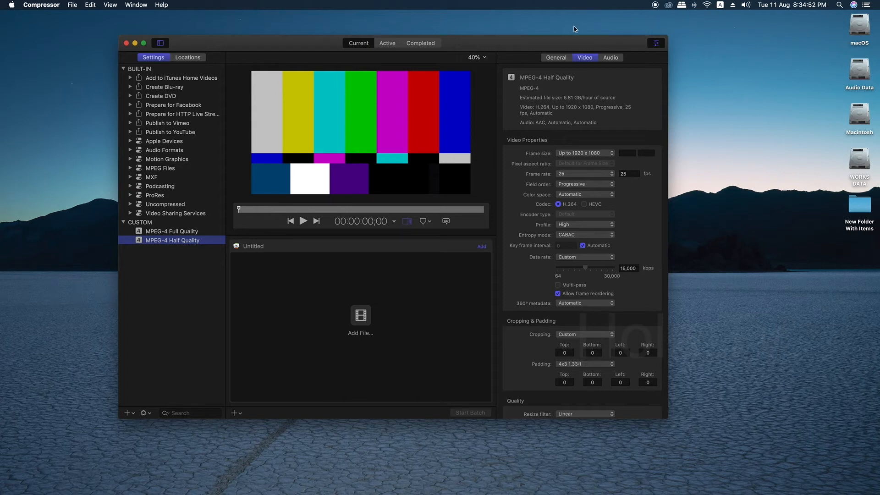
{"action": "left_click", "coordinate": [609, 57]}
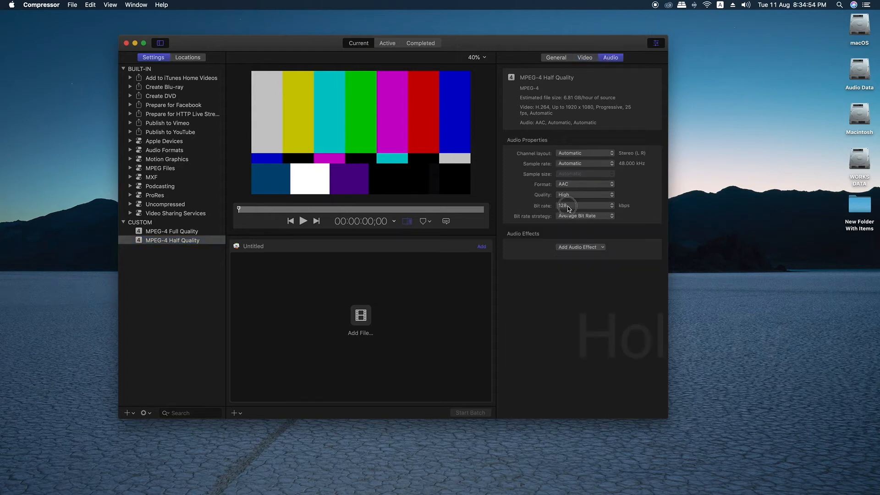
{"action": "left_click", "coordinate": [561, 207]}
{"action": "left_click", "coordinate": [568, 257]}
{"action": "left_click", "coordinate": [582, 59]}
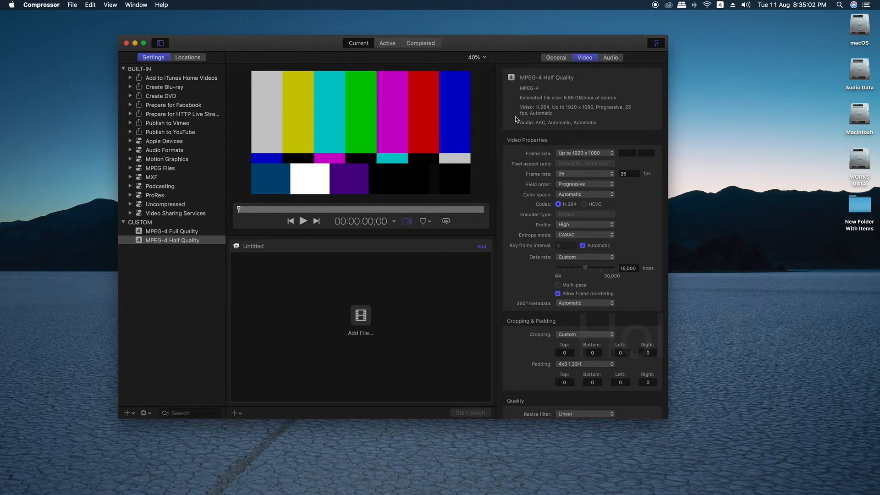
- Create a third custom MPEG-4 setting named "MPEG-4 Quarter Quality"
{"action": "left_click", "coordinate": [150, 279]}
{"action": "left_click", "coordinate": [127, 413]}
{"action": "left_click", "coordinate": [142, 422]}
{"action": "type", "text": "MPEG-4 "}
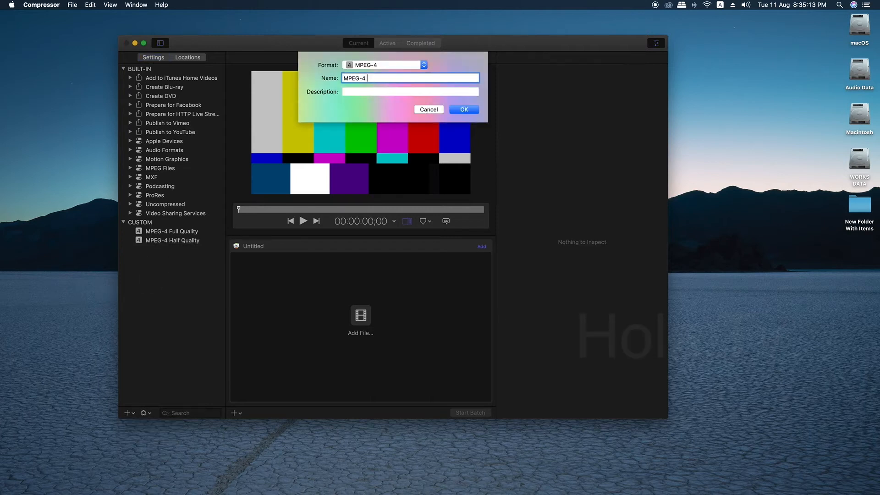
{"action": "type", "text": "Quarter Quality"}
{"action": "left_click", "coordinate": [463, 111]}
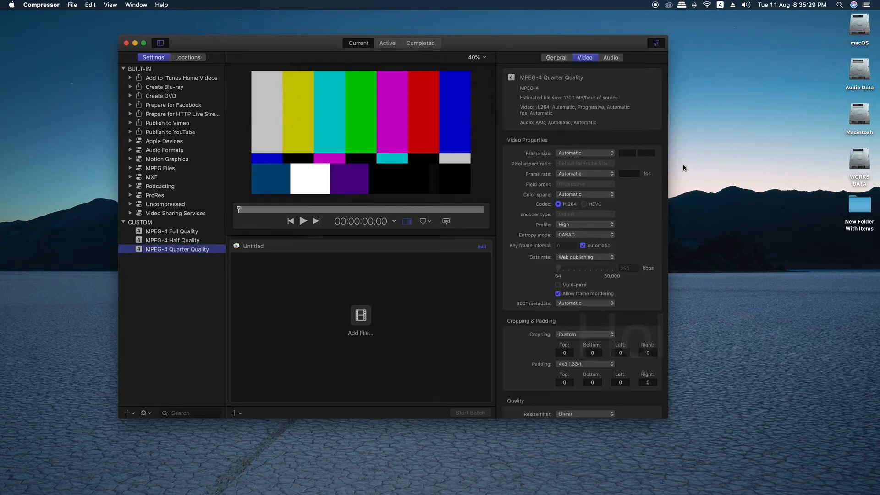
- Set the Quarter Quality frame size to Up to 1920 x 1080 and a custom video data rate of 7,500 kbps
{"action": "left_click", "coordinate": [576, 152]}
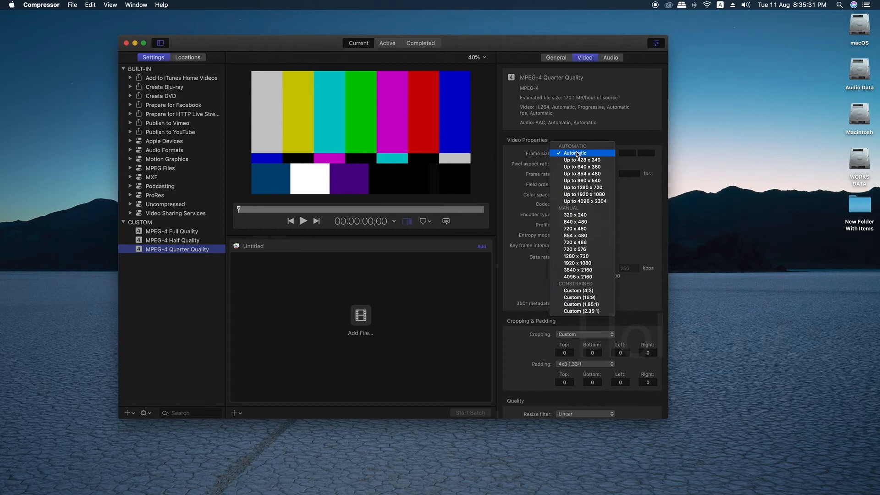
{"action": "left_click", "coordinate": [589, 196]}
{"action": "left_click", "coordinate": [584, 257]}
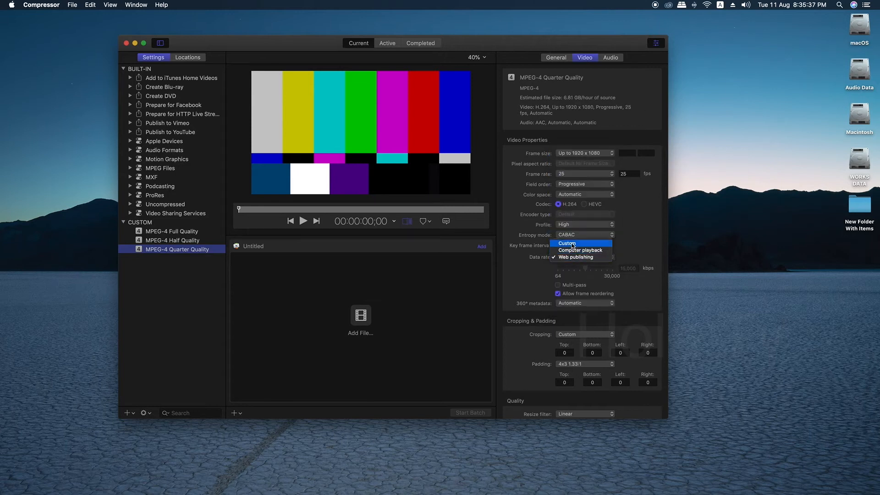
{"action": "left_click", "coordinate": [579, 246]}
{"action": "double_click", "coordinate": [633, 270]}
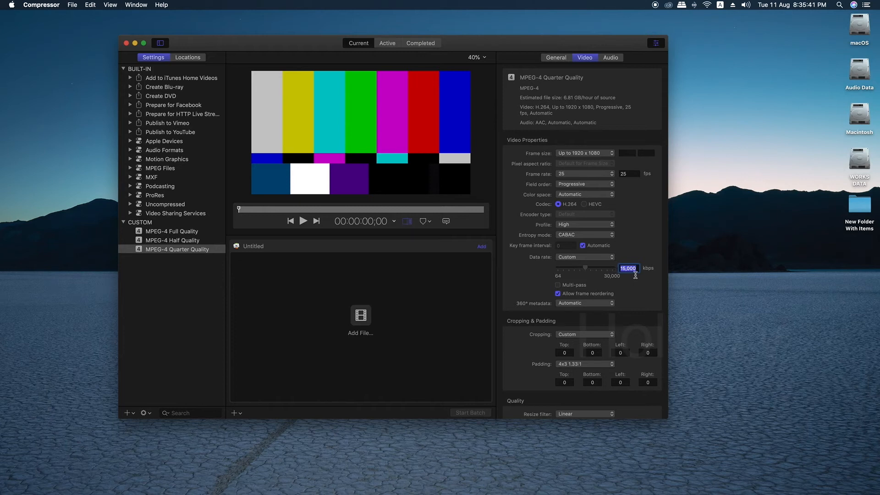
{"action": "type", "text": "7,5"}
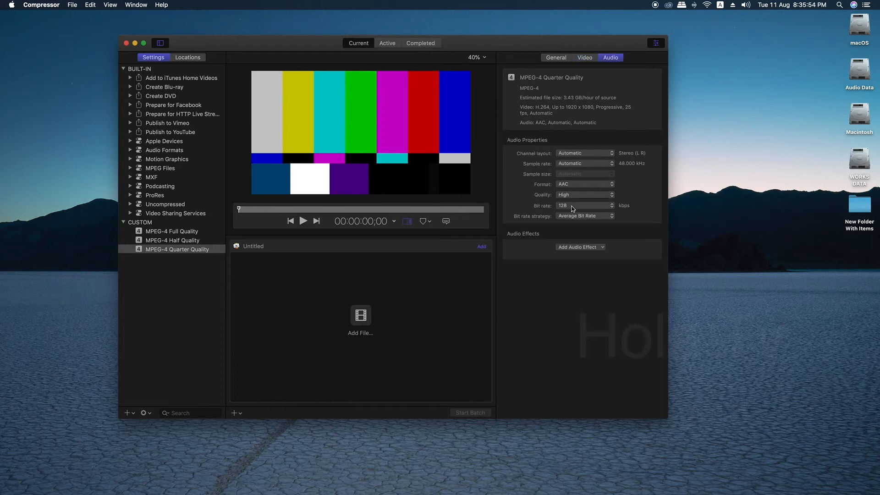
- Set the Quarter Quality audio bit rate to 320 kbps
{"action": "left_click", "coordinate": [585, 205]}
{"action": "left_click", "coordinate": [567, 257]}
{"action": "left_click", "coordinate": [589, 58]}
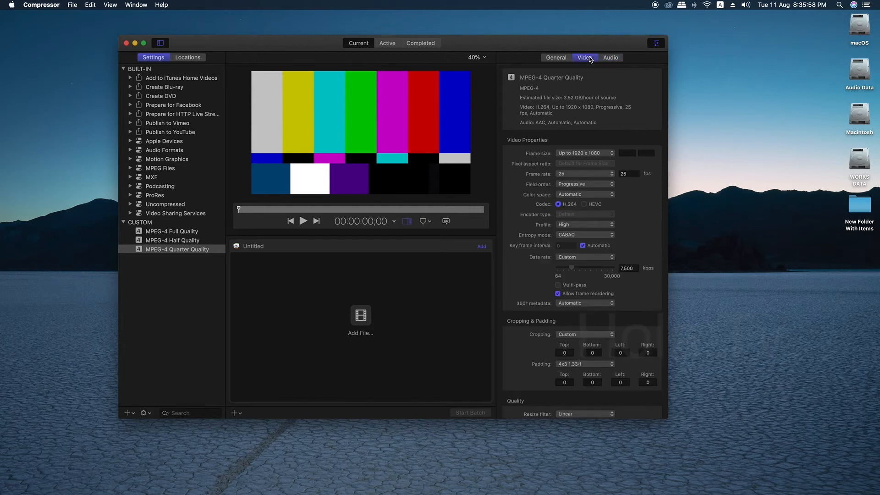
{"action": "left_click", "coordinate": [200, 310]}
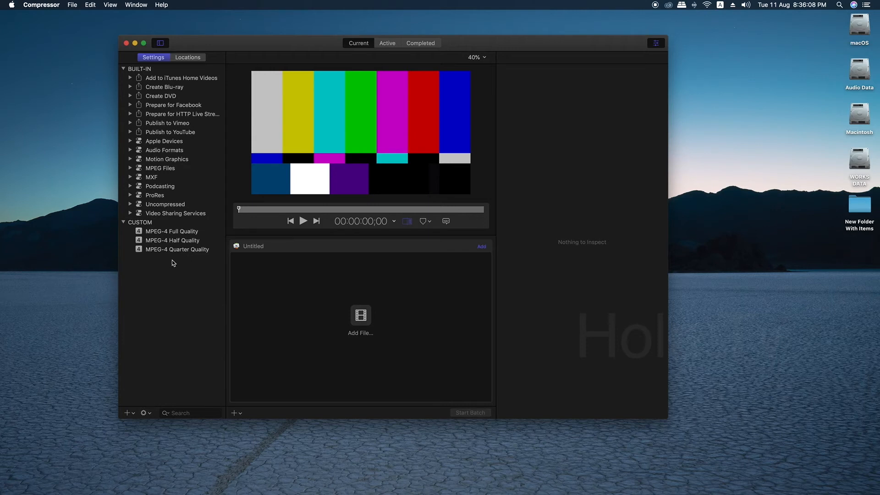
- Review the video properties of each of the three custom MPEG-4 settings
{"action": "left_click", "coordinate": [181, 231]}
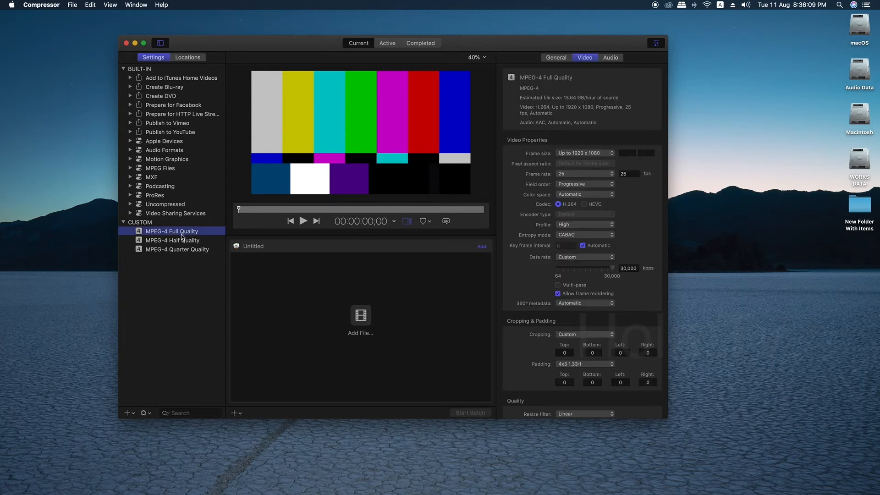
{"action": "left_click", "coordinate": [174, 289]}
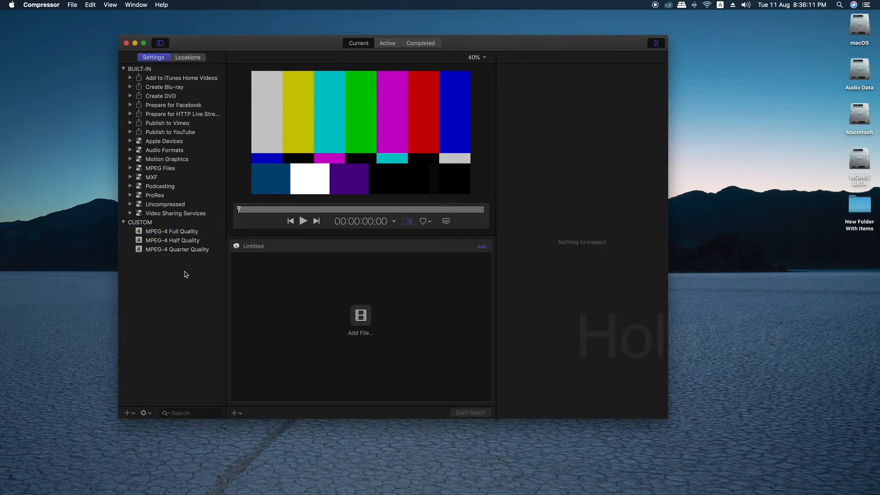
{"action": "left_click", "coordinate": [191, 232]}
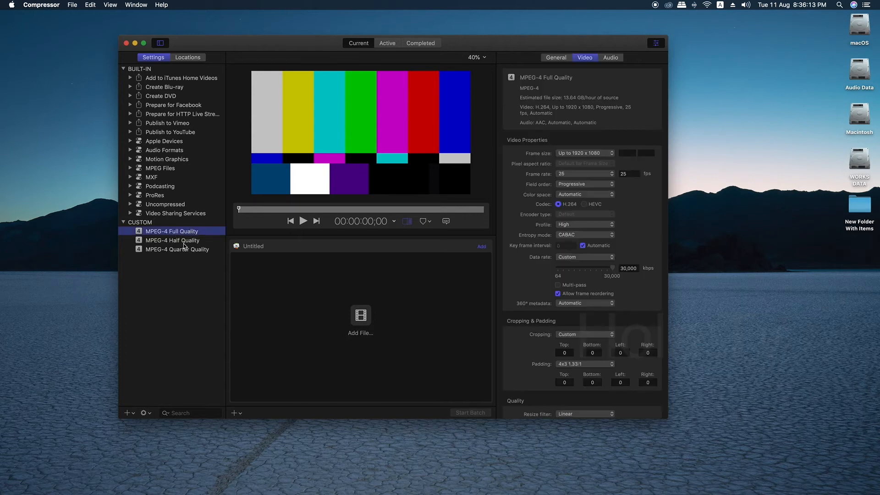
{"action": "left_click", "coordinate": [189, 241]}
{"action": "left_click", "coordinate": [189, 251]}
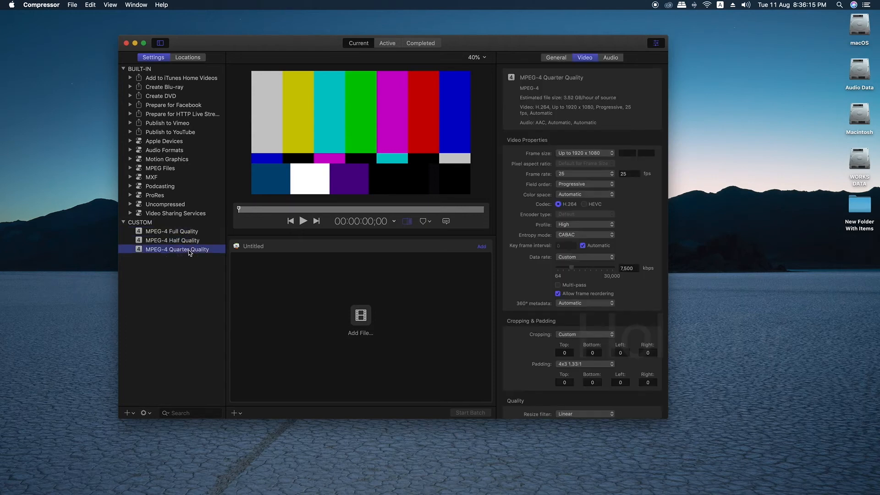
{"action": "left_click", "coordinate": [182, 278]}
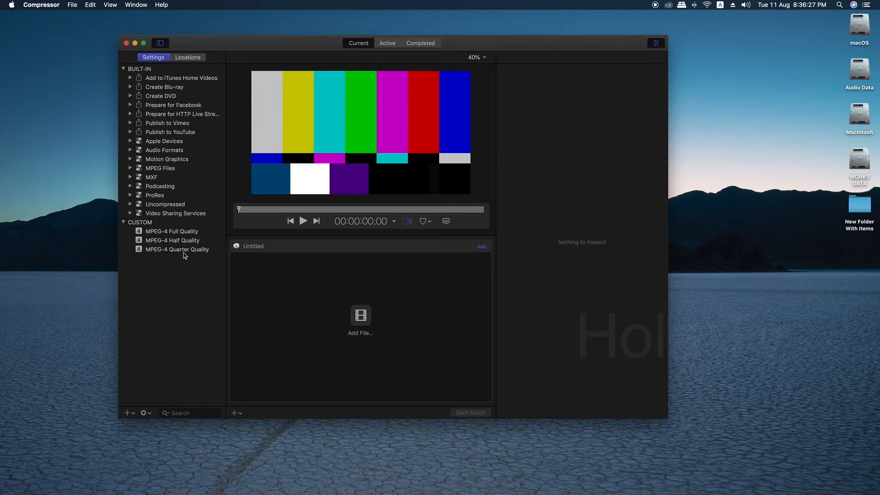
{"action": "left_click", "coordinate": [185, 253]}
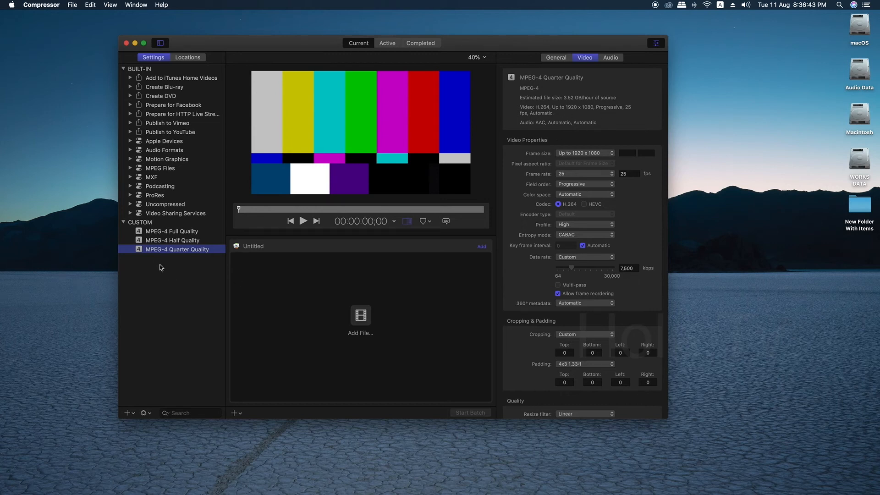
{"action": "left_click", "coordinate": [179, 297]}
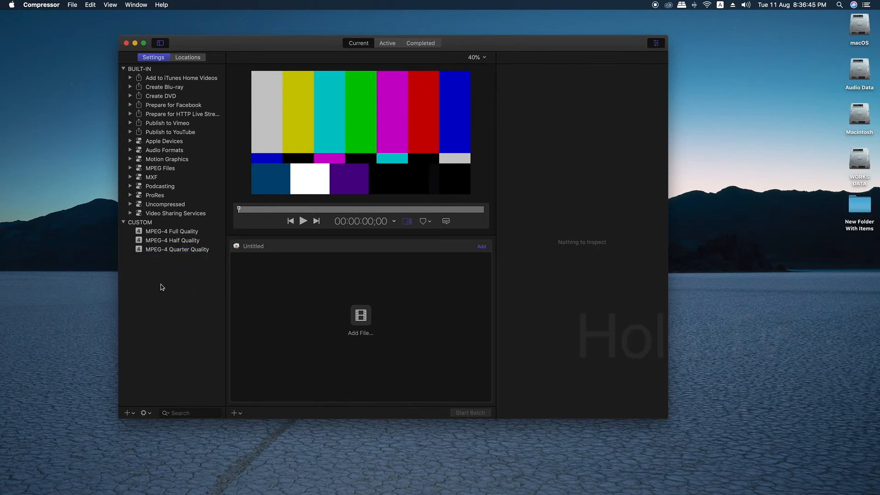
- Close the Compressor window and switch to Final Cut Pro
{"action": "left_click", "coordinate": [126, 43]}
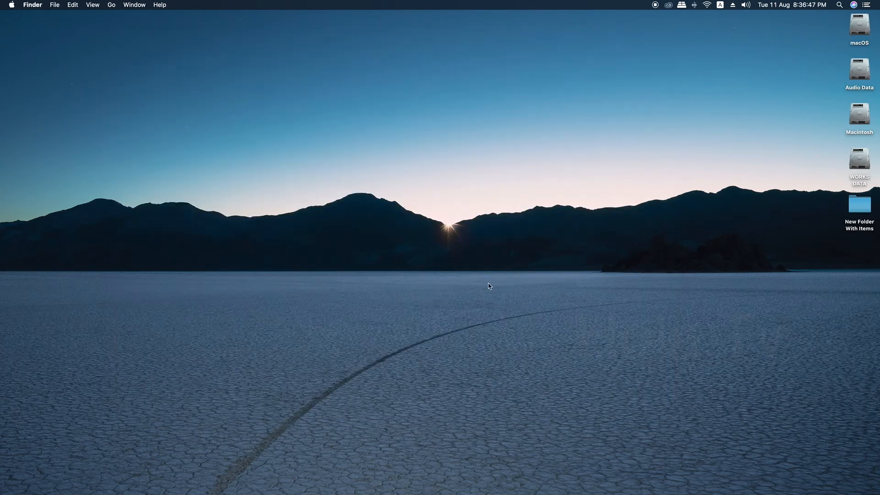
{"action": "mouse_move", "coordinate": [591, 491]}
{"action": "left_click", "coordinate": [655, 476]}
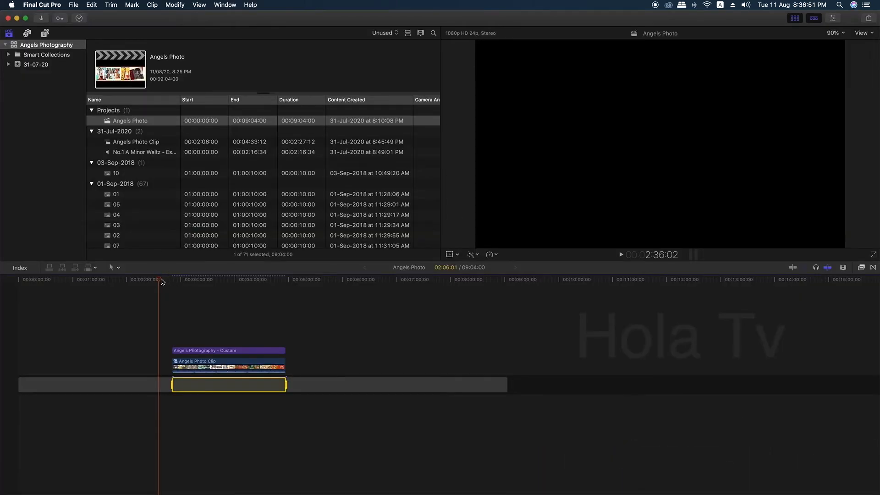
- Add a Compressor Settings share destination that uses the MPEG-4 Full Quality setting
{"action": "left_click", "coordinate": [869, 19]}
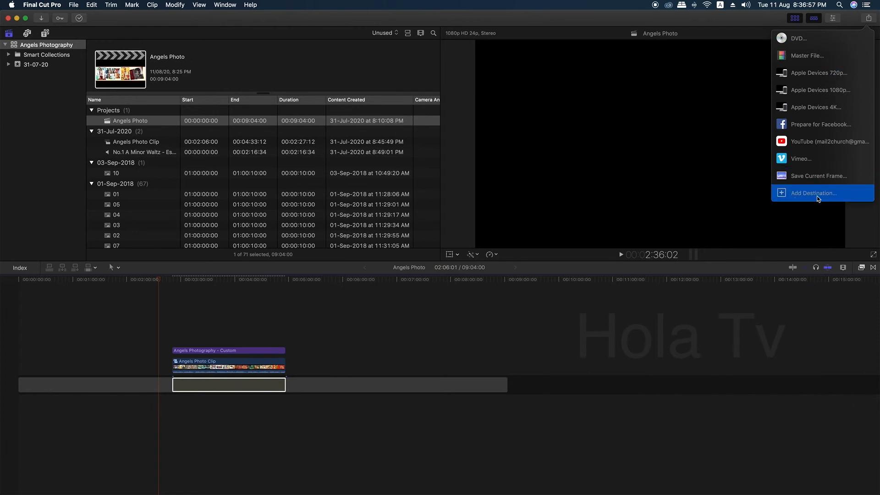
{"action": "left_click", "coordinate": [803, 196]}
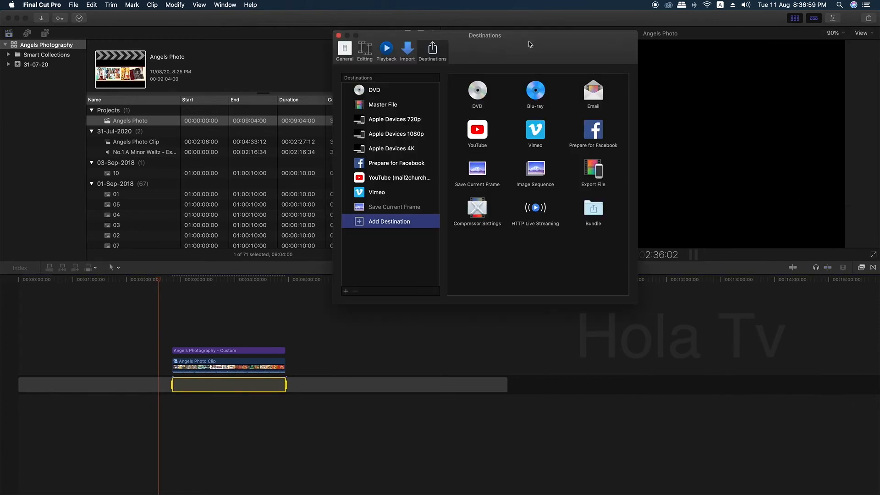
{"action": "left_click_drag", "start_coordinate": [530, 42], "coordinate": [307, 37]}
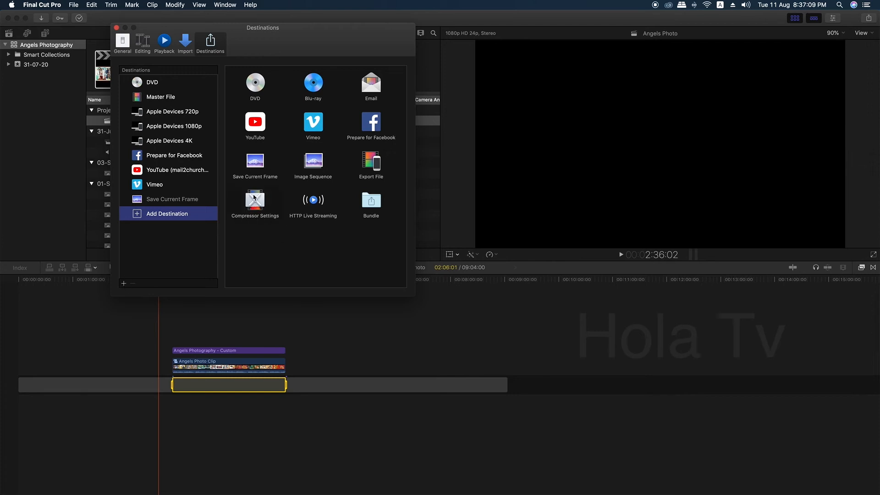
{"action": "left_click_drag", "start_coordinate": [253, 197], "coordinate": [152, 252]}
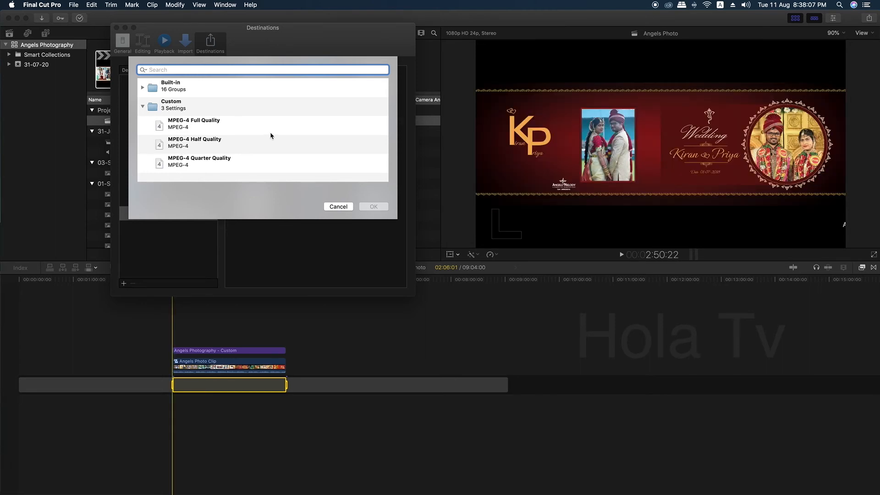
{"action": "left_click", "coordinate": [191, 127]}
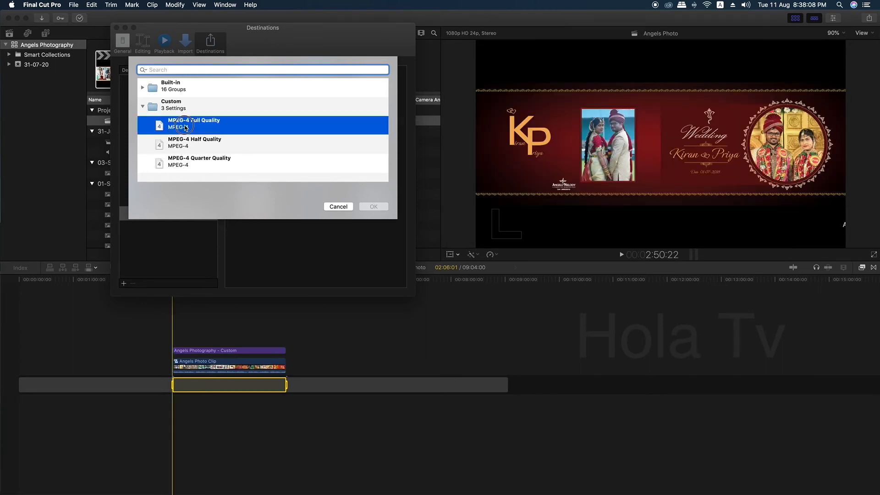
{"action": "left_click", "coordinate": [374, 206]}
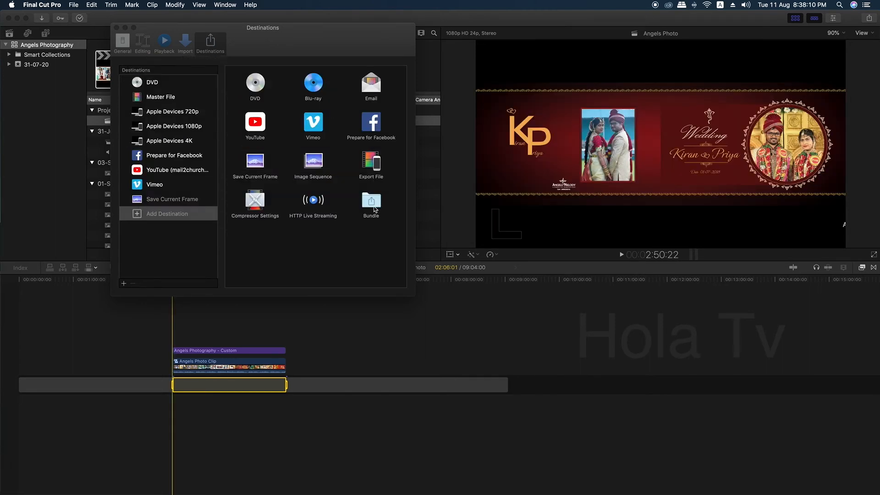
- Add another Compressor Settings destination that uses the MPEG-4 Half Quality setting
{"action": "left_click", "coordinate": [163, 229]}
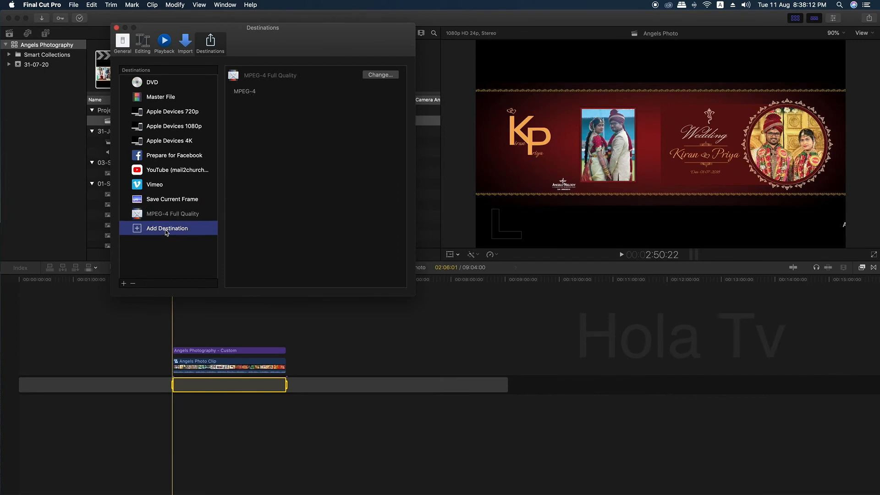
{"action": "left_click_drag", "start_coordinate": [251, 214], "coordinate": [165, 261]}
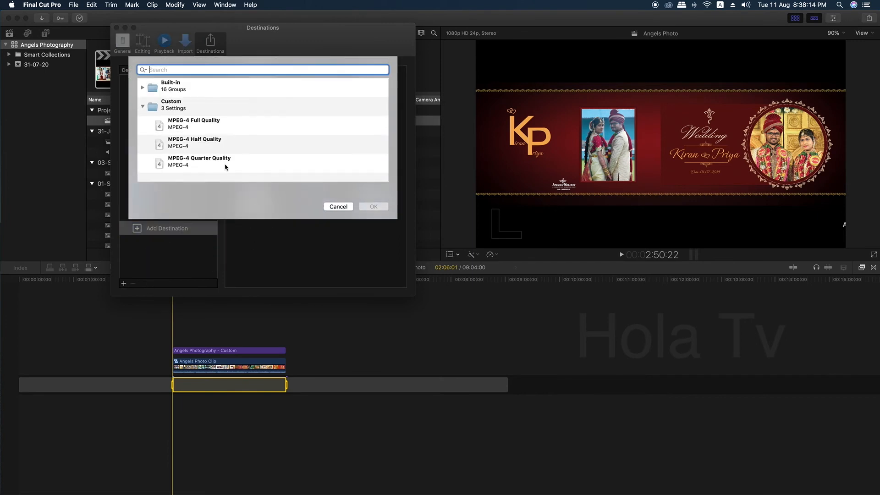
{"action": "left_click", "coordinate": [207, 142]}
{"action": "left_click", "coordinate": [374, 206]}
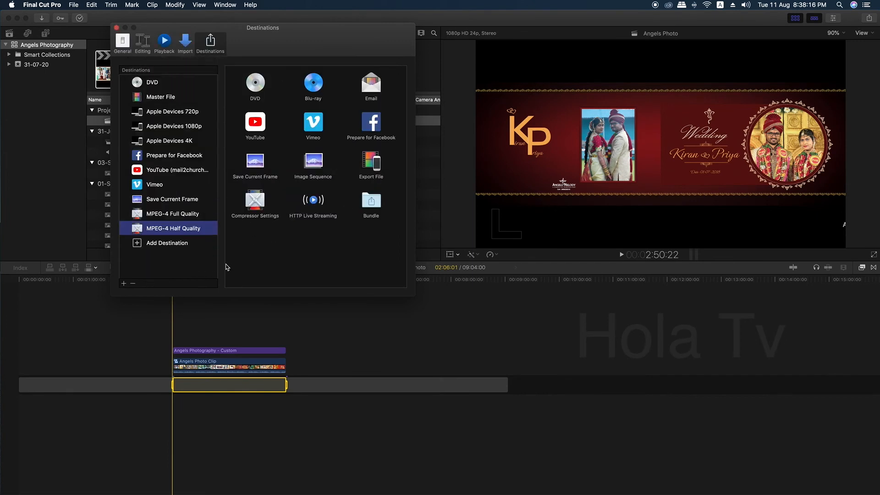
- Add a Compressor Settings share destination that uses the MPEG-4 Quarter Quality setting
{"action": "left_click", "coordinate": [160, 244]}
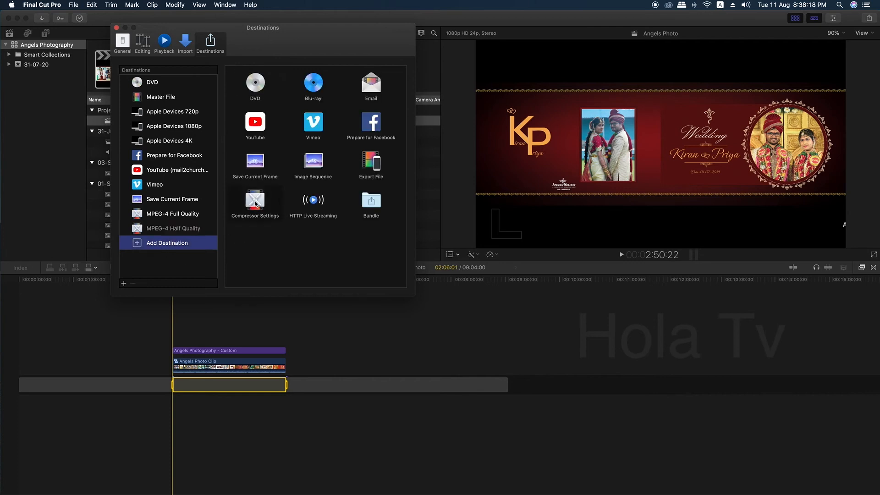
{"action": "left_click_drag", "start_coordinate": [255, 201], "coordinate": [173, 264]}
{"action": "left_click", "coordinate": [188, 151]}
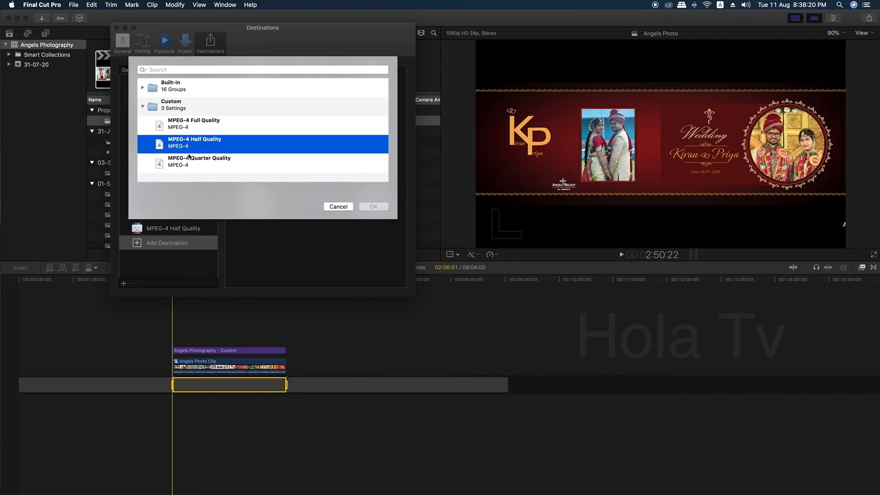
{"action": "left_click", "coordinate": [193, 160]}
{"action": "left_click", "coordinate": [372, 209]}
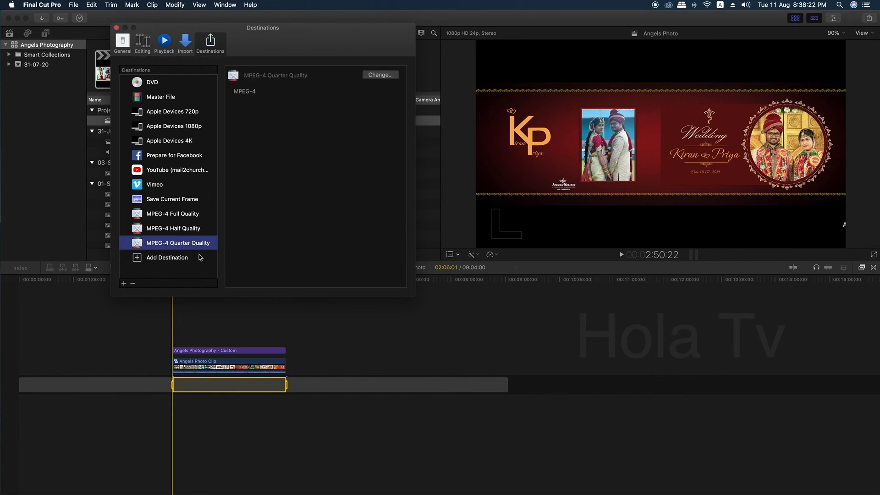
- Review the Full, Half and Quarter Quality destinations, then close the Destinations window
{"action": "left_click", "coordinate": [187, 217]}
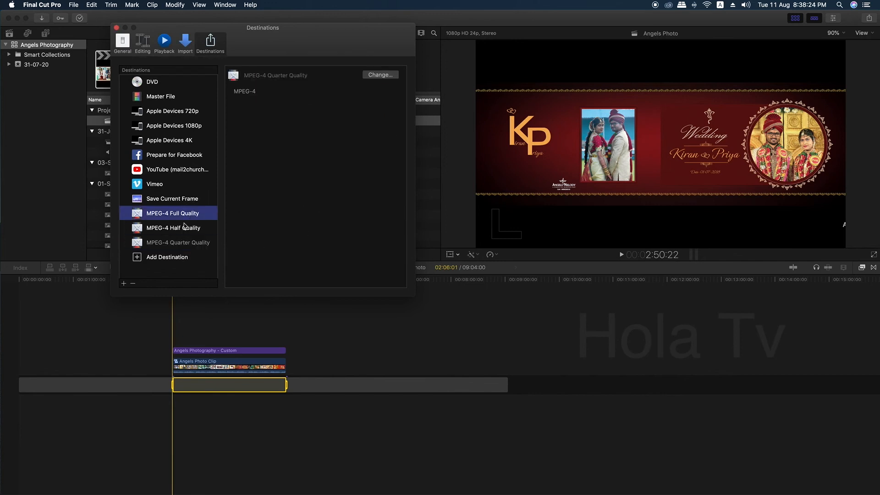
{"action": "left_click", "coordinate": [188, 228]}
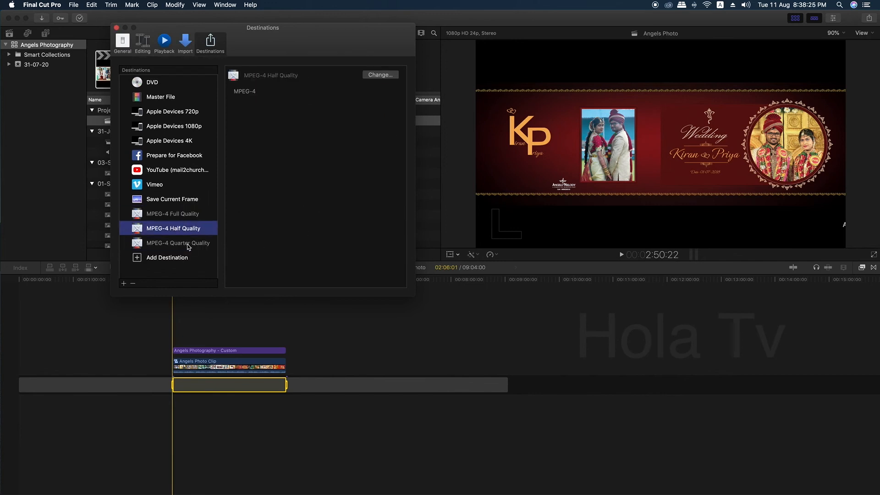
{"action": "left_click", "coordinate": [181, 258]}
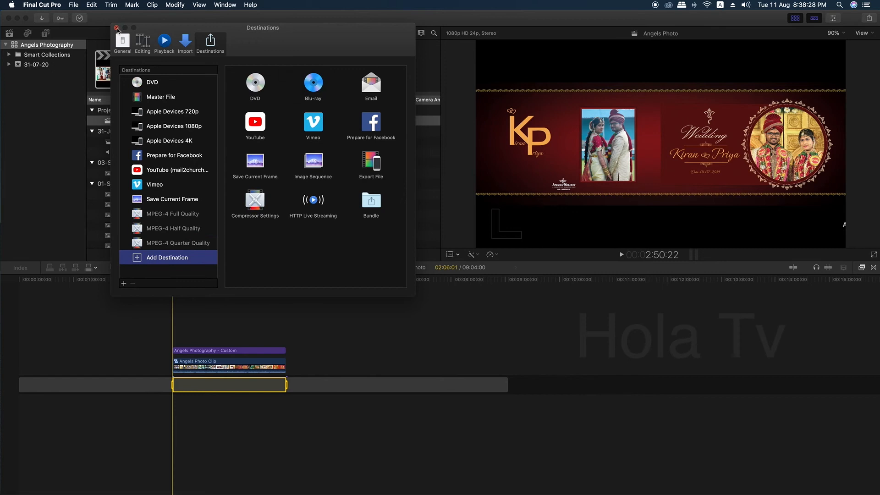
{"action": "left_click", "coordinate": [117, 28]}
- Open the share dialog for MPEG-4 Full Quality, view its settings, and cancel it
{"action": "left_click", "coordinate": [69, 4]}
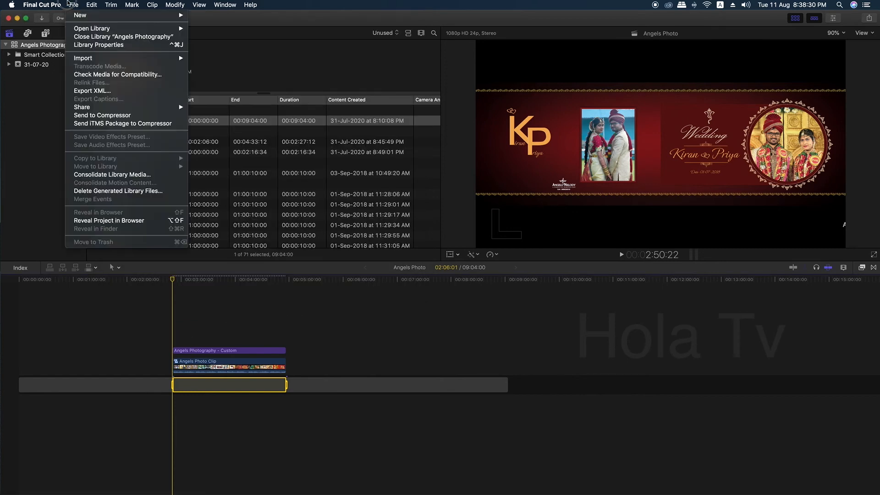
{"action": "mouse_move", "coordinate": [127, 109]}
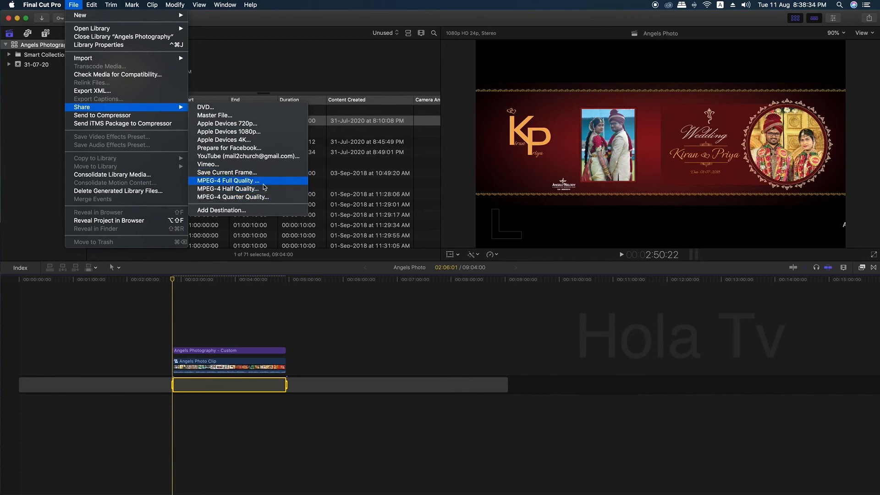
{"action": "left_click", "coordinate": [223, 181]}
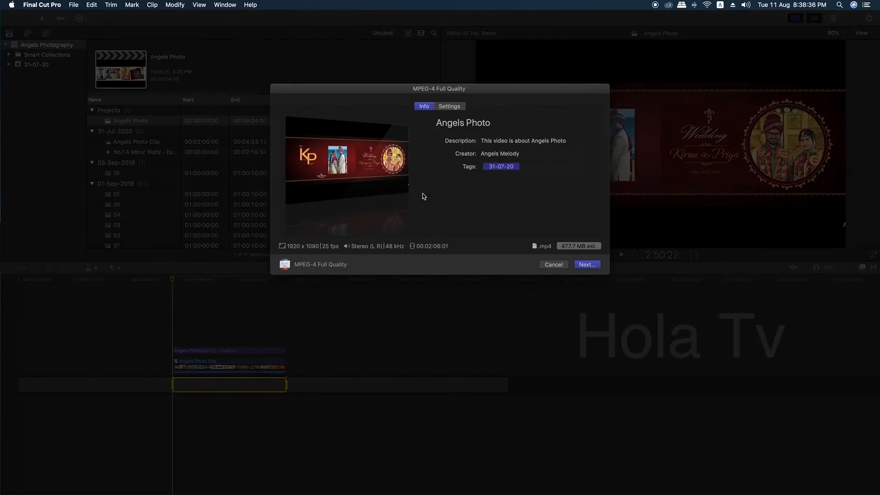
{"action": "left_click", "coordinate": [458, 107]}
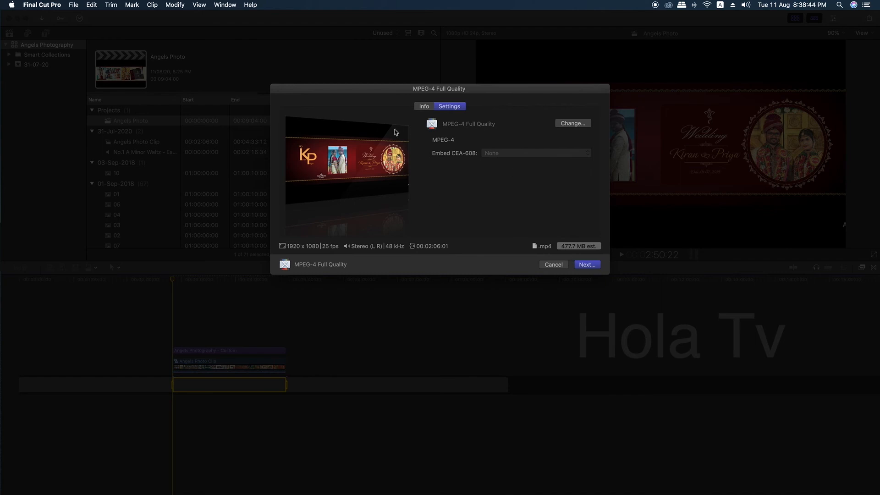
{"action": "left_click", "coordinate": [558, 264]}
- Open the share dialog for MPEG-4 Half Quality and cancel it
{"action": "left_click", "coordinate": [74, 4]}
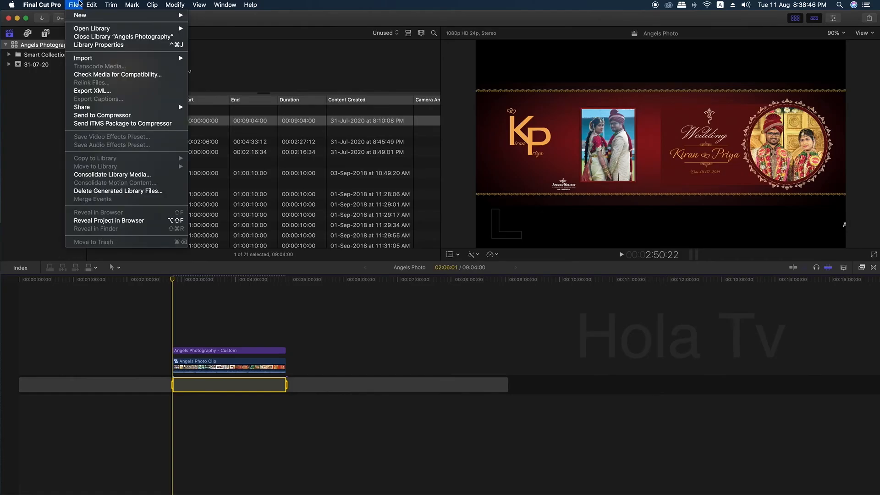
{"action": "mouse_move", "coordinate": [131, 108]}
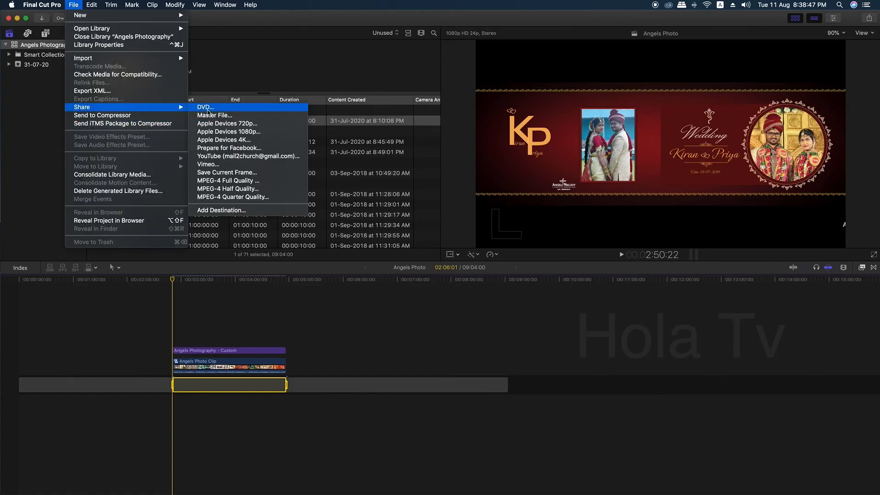
{"action": "left_click", "coordinate": [231, 189]}
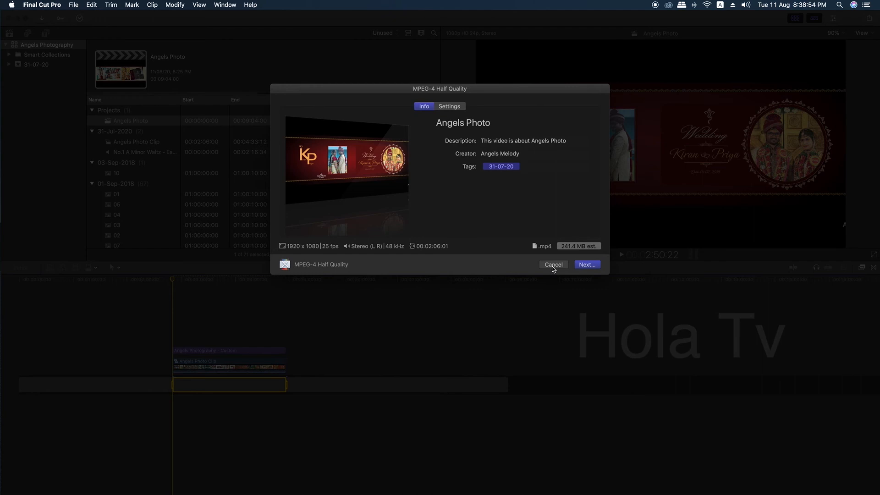
{"action": "left_click", "coordinate": [553, 264]}
- Open the share dialog for MPEG-4 Quarter Quality, view its settings, and cancel it
{"action": "left_click", "coordinate": [73, 5]}
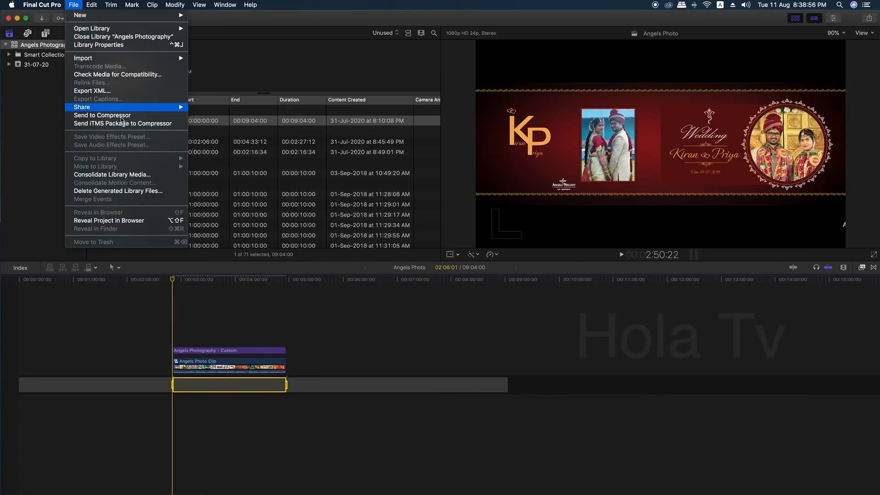
{"action": "mouse_move", "coordinate": [120, 108]}
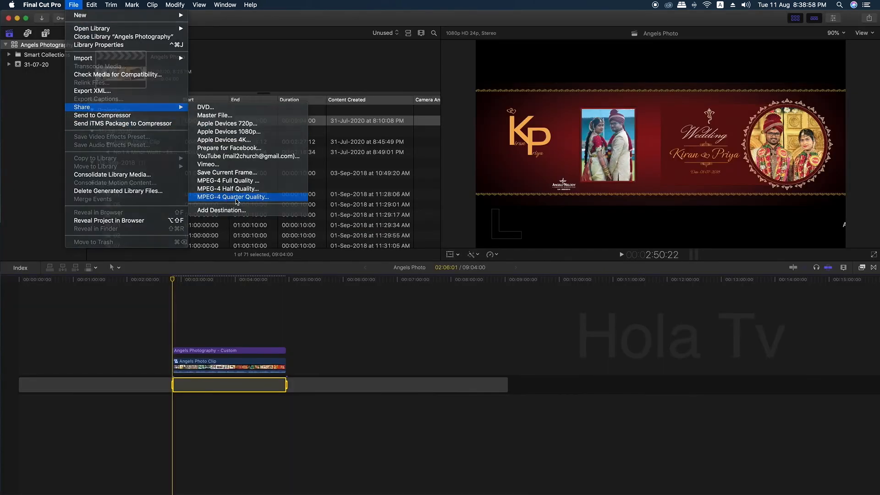
{"action": "left_click", "coordinate": [237, 197]}
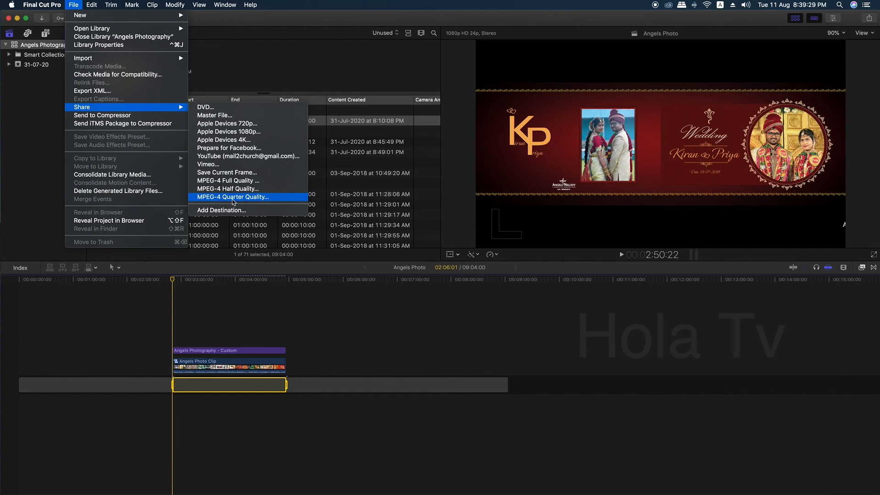
{"action": "left_click", "coordinate": [246, 200]}
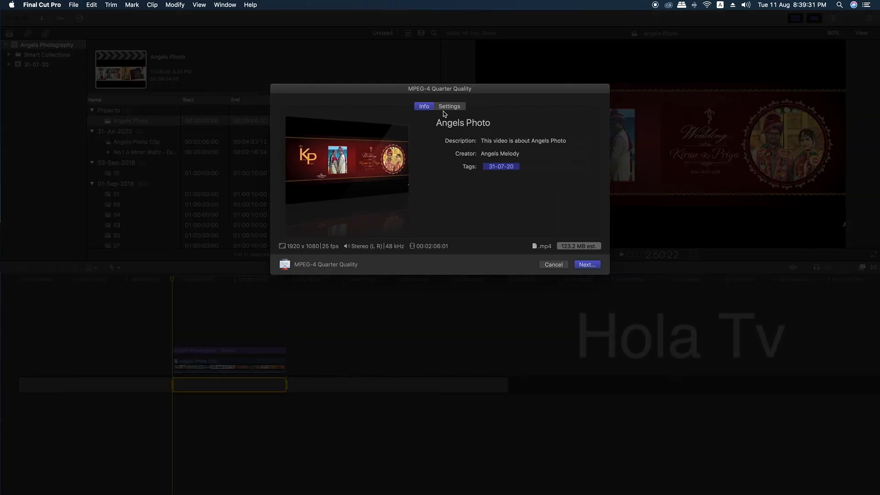
{"action": "left_click", "coordinate": [448, 106]}
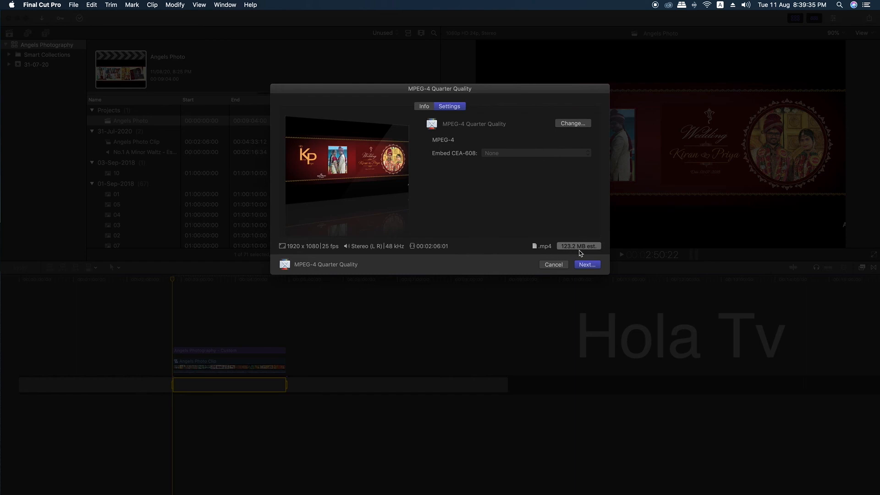
{"action": "left_click", "coordinate": [554, 265]}
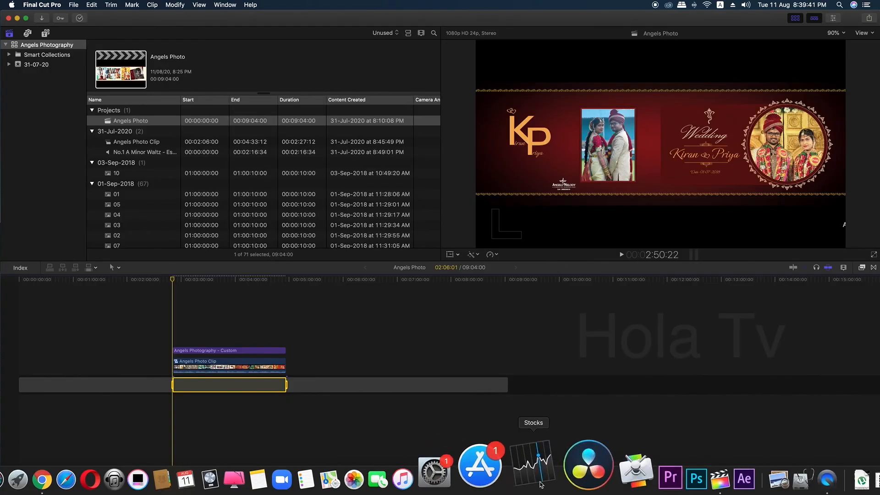
- Switch to Compressor and create a new MPEG-4 setting named MPEG-4 Whatsup Quality
{"action": "left_click", "coordinate": [583, 466]}
{"action": "left_click", "coordinate": [128, 413]}
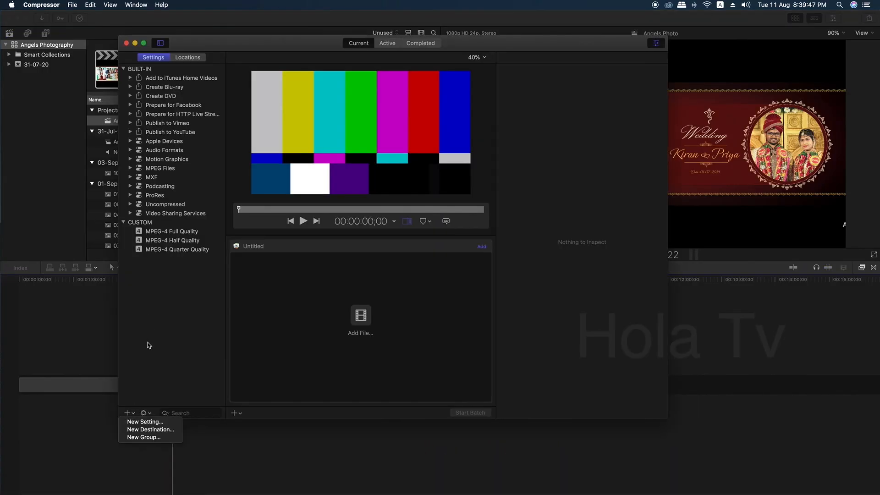
{"action": "left_click", "coordinate": [149, 421]}
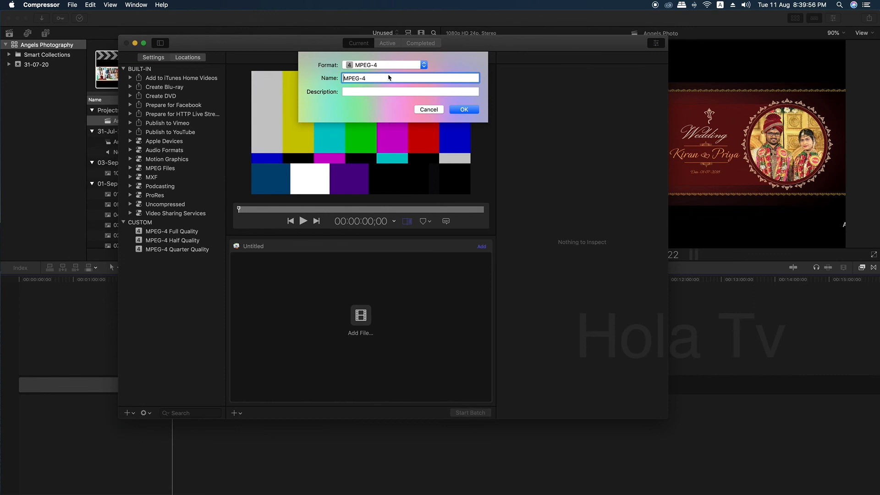
{"action": "left_click", "coordinate": [389, 77]}
{"action": "type", "text": "Whatsup Quality"}
{"action": "key", "text": "Return"}
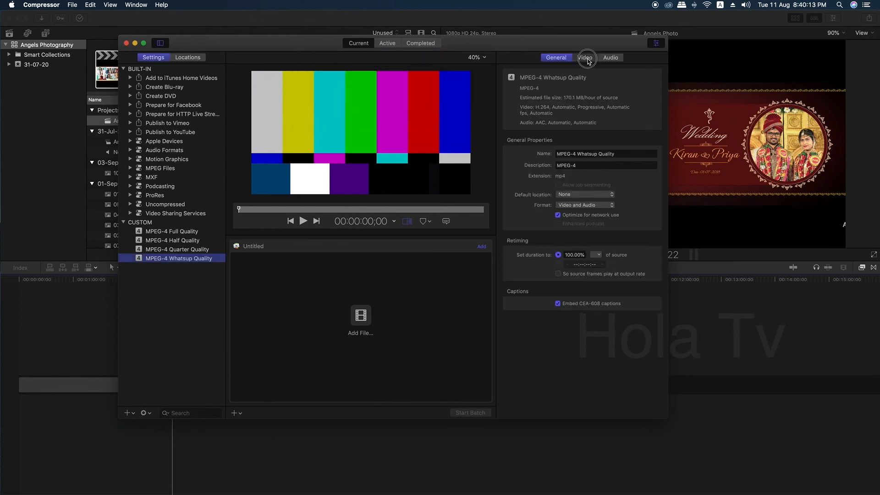
- Set the new setting's video frame size to Up to 1280 x 720 and frame rate to 25
{"action": "left_click", "coordinate": [586, 57]}
{"action": "left_click", "coordinate": [564, 153]}
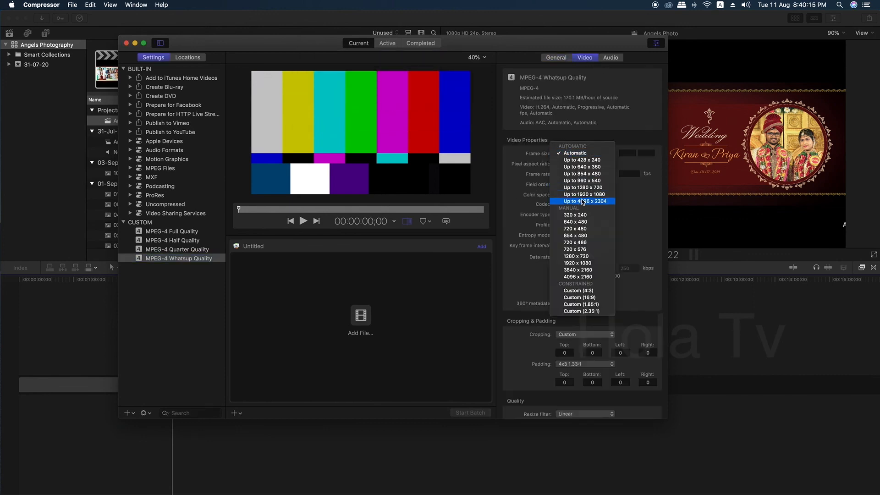
{"action": "left_click", "coordinate": [596, 189]}
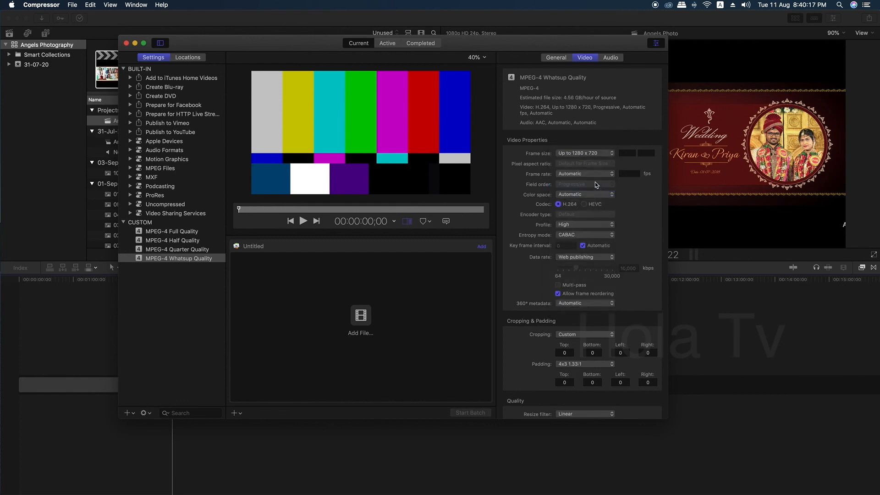
{"action": "left_click", "coordinate": [573, 173]}
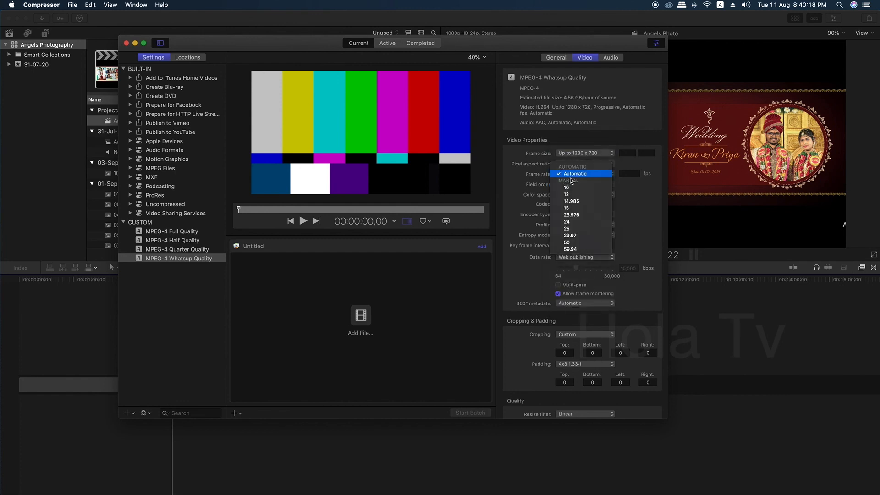
{"action": "left_click", "coordinate": [577, 229]}
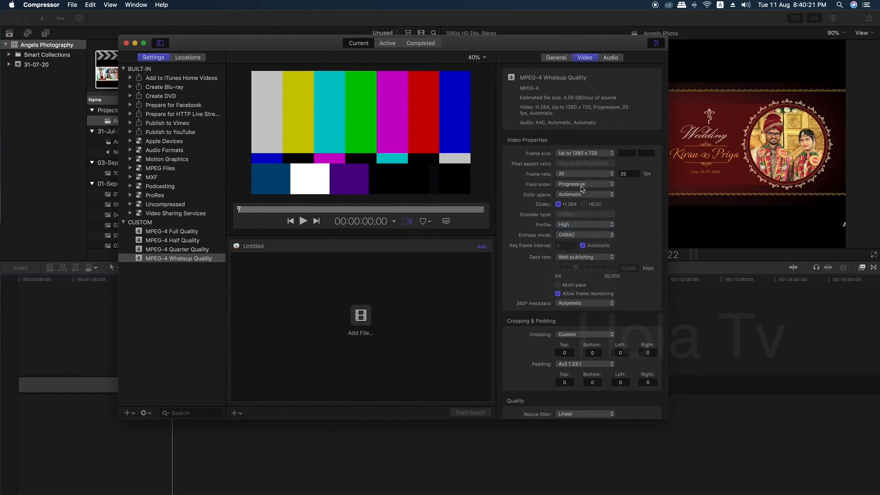
- Set the video data rate to Custom at 3000 kbps
{"action": "left_click", "coordinate": [574, 259]}
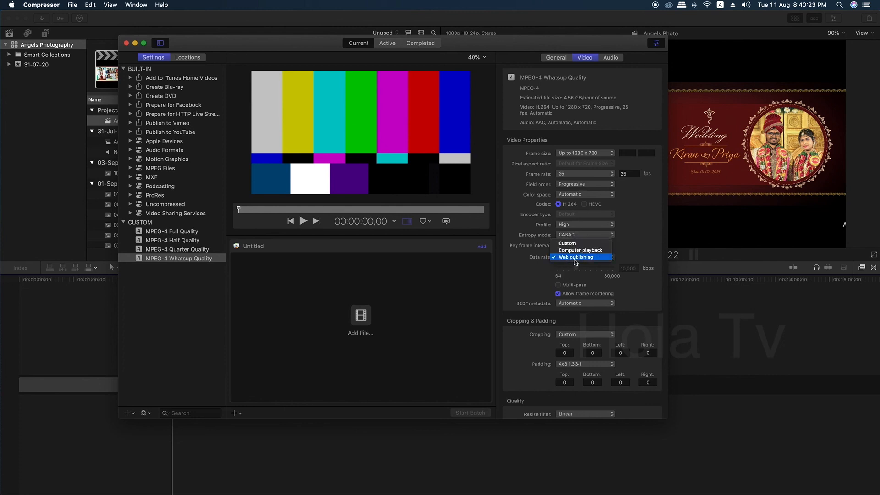
{"action": "left_click", "coordinate": [571, 244]}
{"action": "left_click", "coordinate": [566, 269]}
{"action": "left_click_drag", "start_coordinate": [566, 269], "coordinate": [563, 272]}
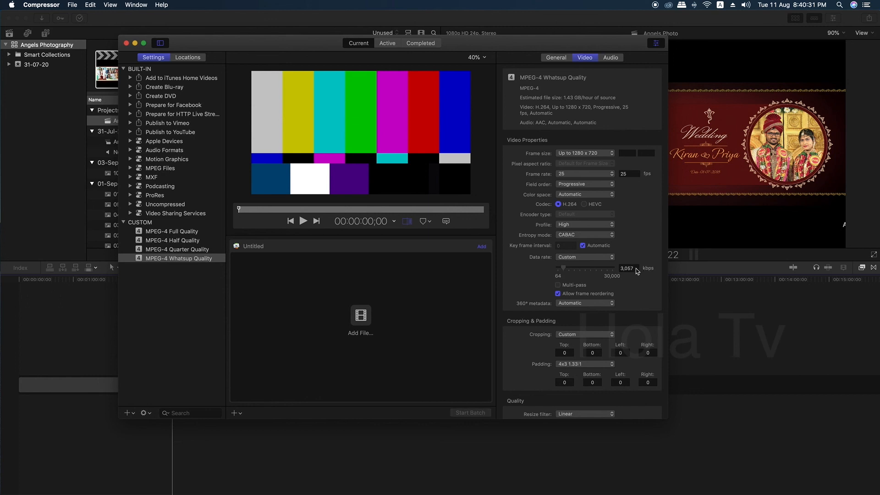
{"action": "double_click", "coordinate": [633, 269]}
{"action": "type", "text": "3000"}
{"action": "key", "text": "Return"}
- Review the audio bit rate options, then close the Compressor window
{"action": "left_click", "coordinate": [610, 57]}
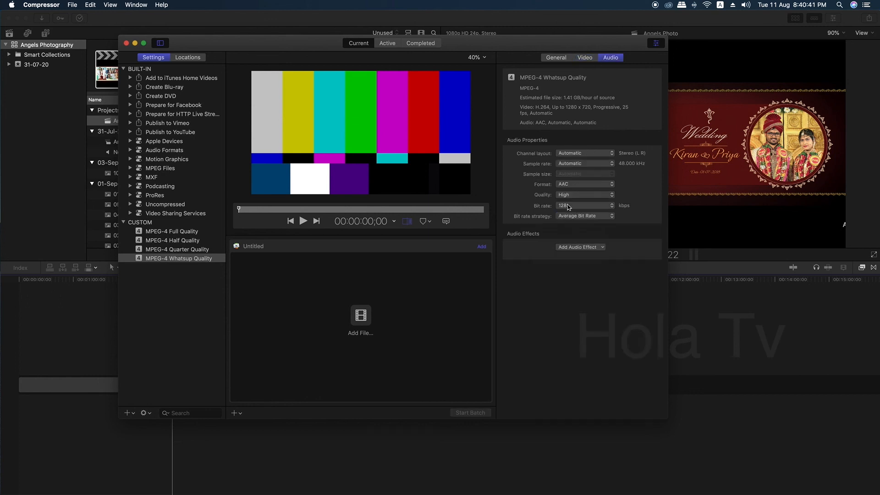
{"action": "left_click", "coordinate": [574, 206]}
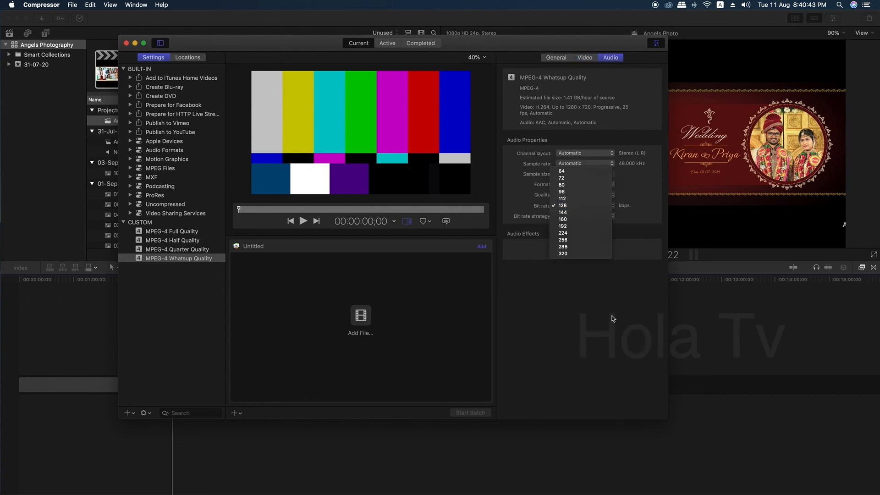
{"action": "left_click", "coordinate": [574, 315]}
{"action": "left_click", "coordinate": [556, 58]}
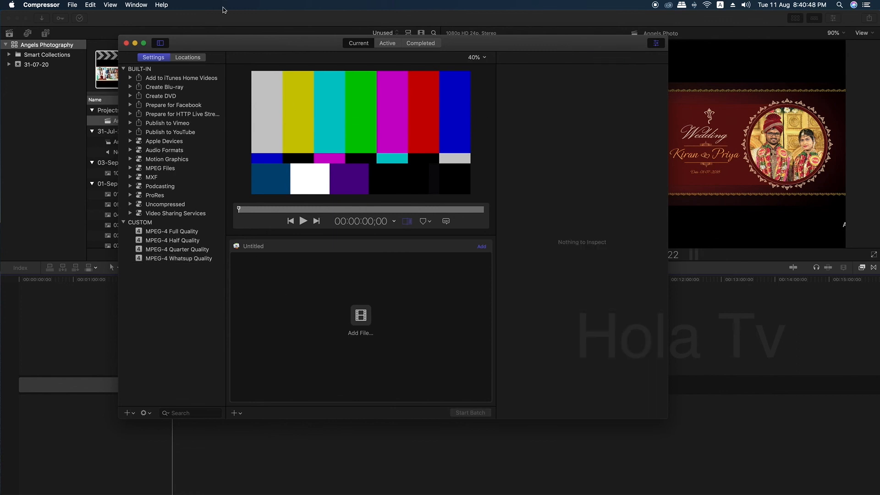
{"action": "left_click", "coordinate": [126, 42]}
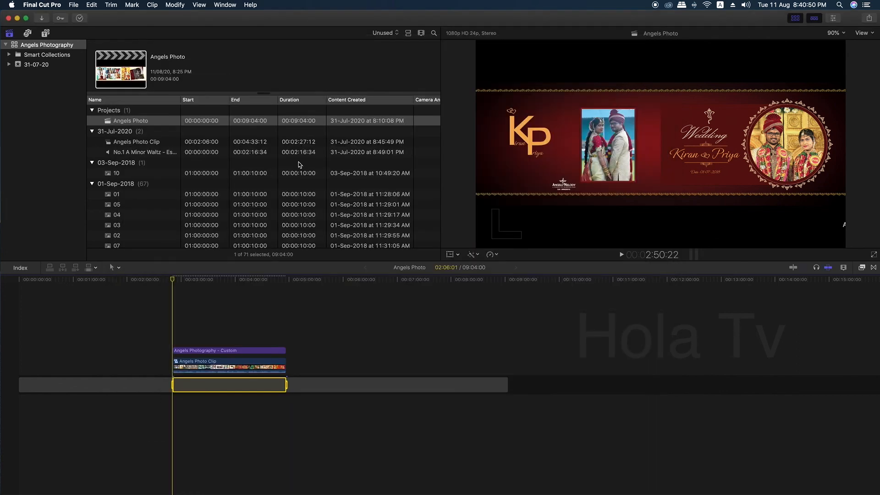
- Add a Compressor Settings share destination using MPEG-4 Whatsup Quality and close the Destinations window
{"action": "left_click", "coordinate": [868, 17]}
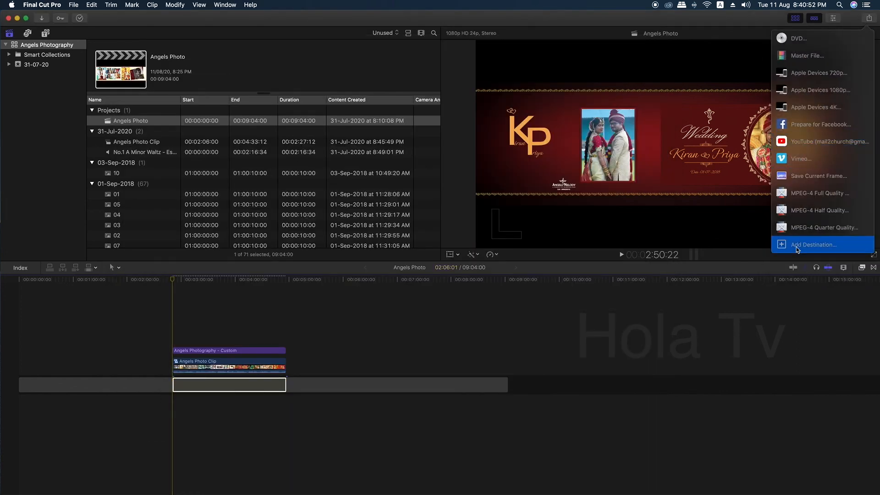
{"action": "left_click", "coordinate": [797, 247]}
{"action": "left_click_drag", "start_coordinate": [260, 211], "coordinate": [188, 270]}
{"action": "left_click", "coordinate": [192, 170]}
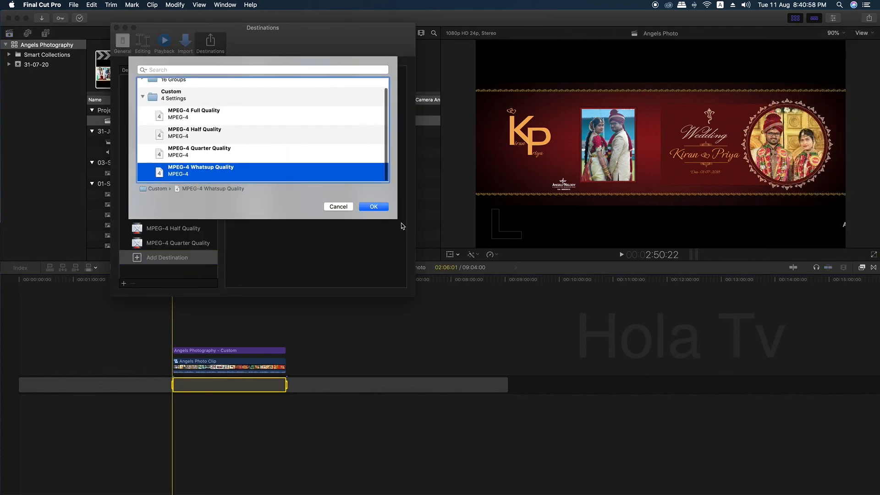
{"action": "left_click", "coordinate": [373, 207]}
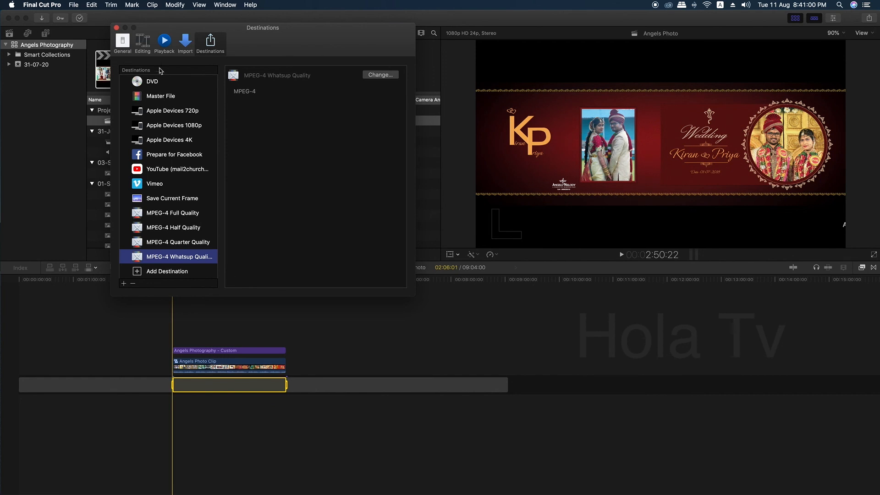
{"action": "left_click", "coordinate": [117, 28]}
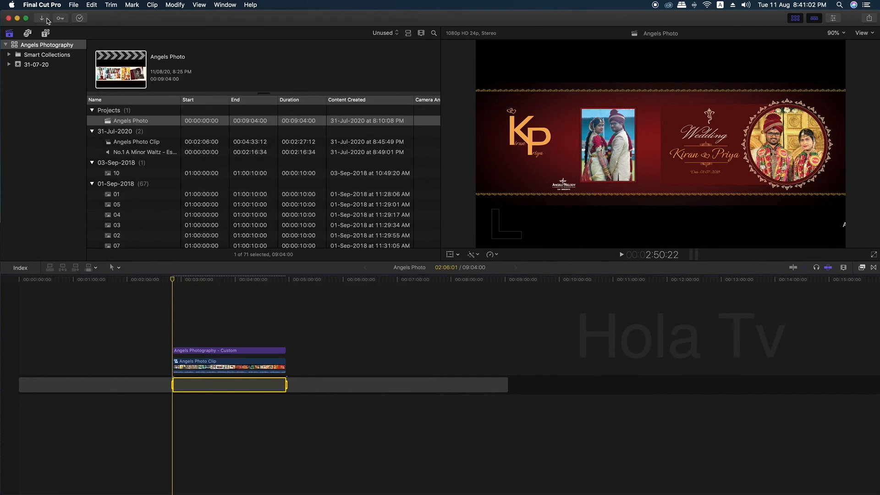
- Open the share dialog for MPEG-4 Whatsup Quality and view its settings
{"action": "left_click", "coordinate": [74, 5]}
{"action": "mouse_move", "coordinate": [155, 107]}
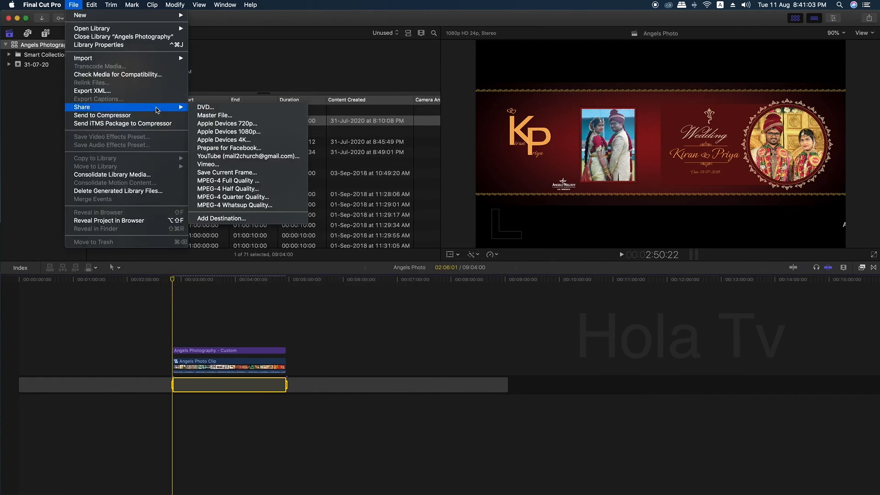
{"action": "left_click", "coordinate": [238, 206]}
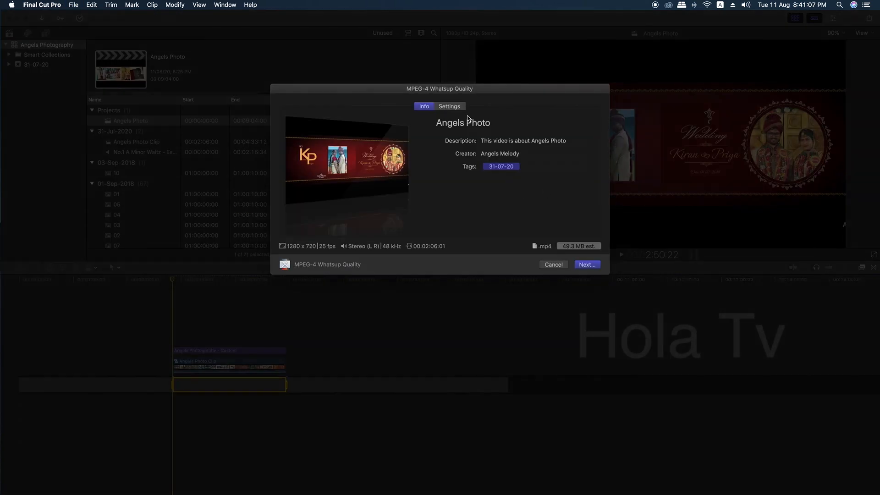
{"action": "left_click", "coordinate": [451, 107]}
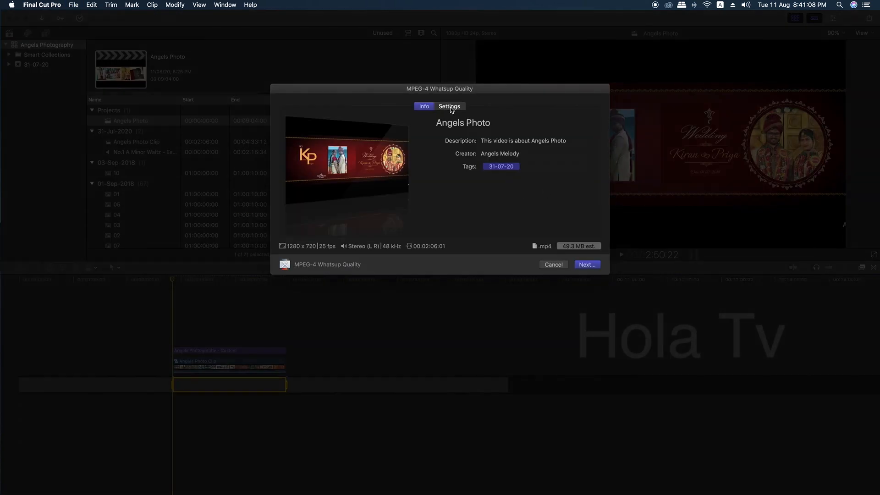